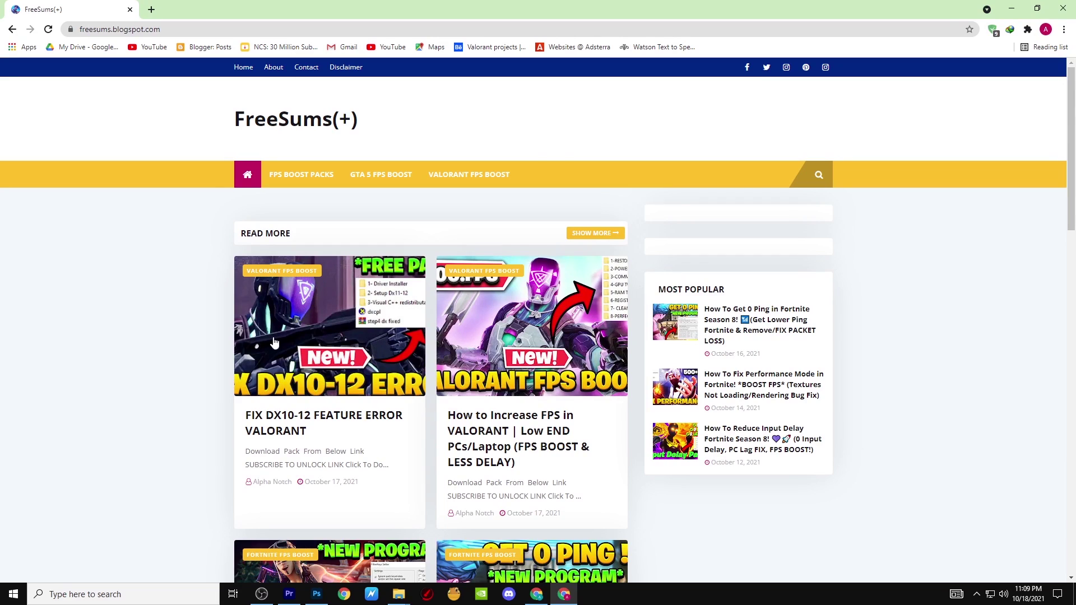
- Open the FIX DX10-12 FEATURE ERROR VALORANT post and unlock its download link through the channel subscription link
left_click(333, 321)
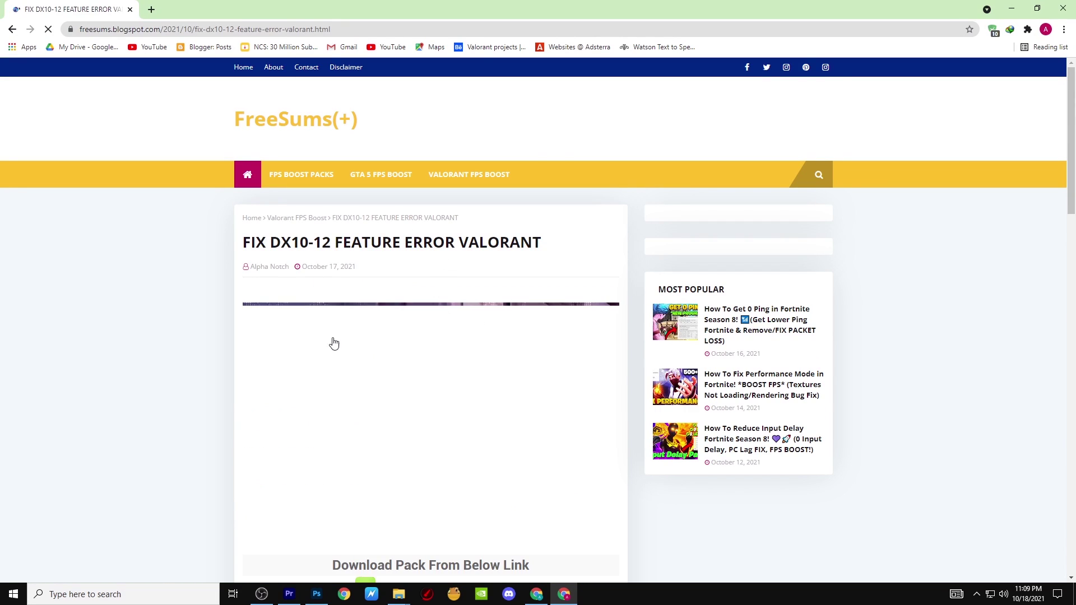
scroll(364, 324, "down", 2)
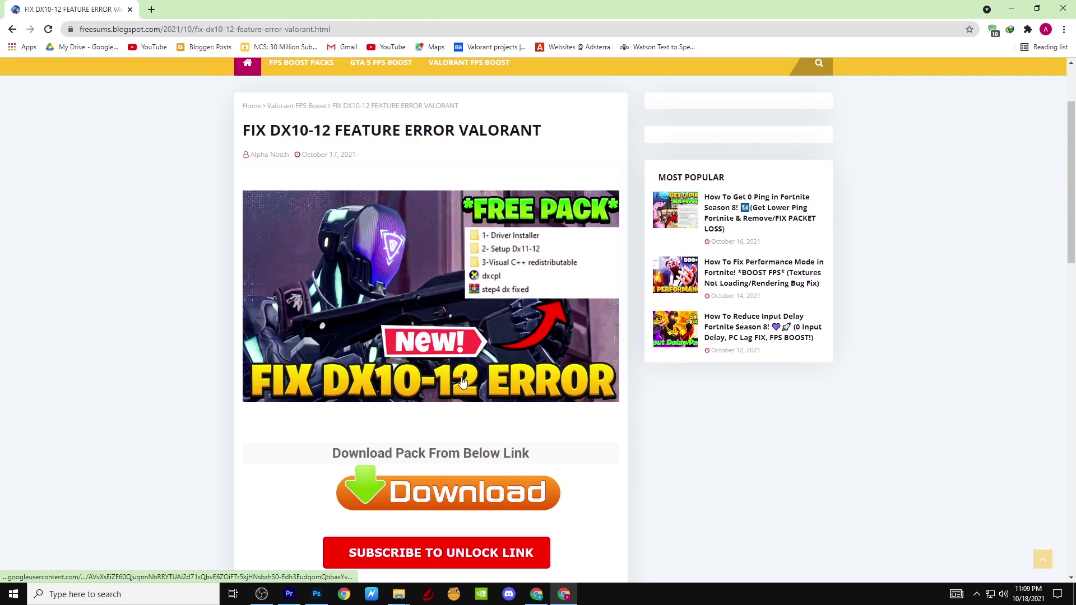
scroll(474, 342, "down", 5)
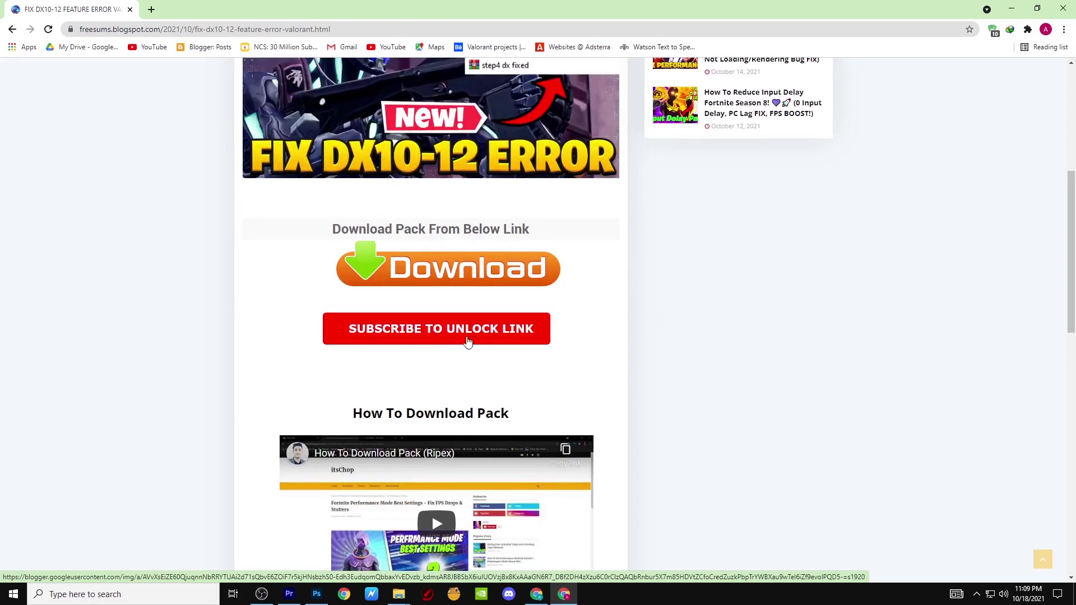
left_click(417, 311)
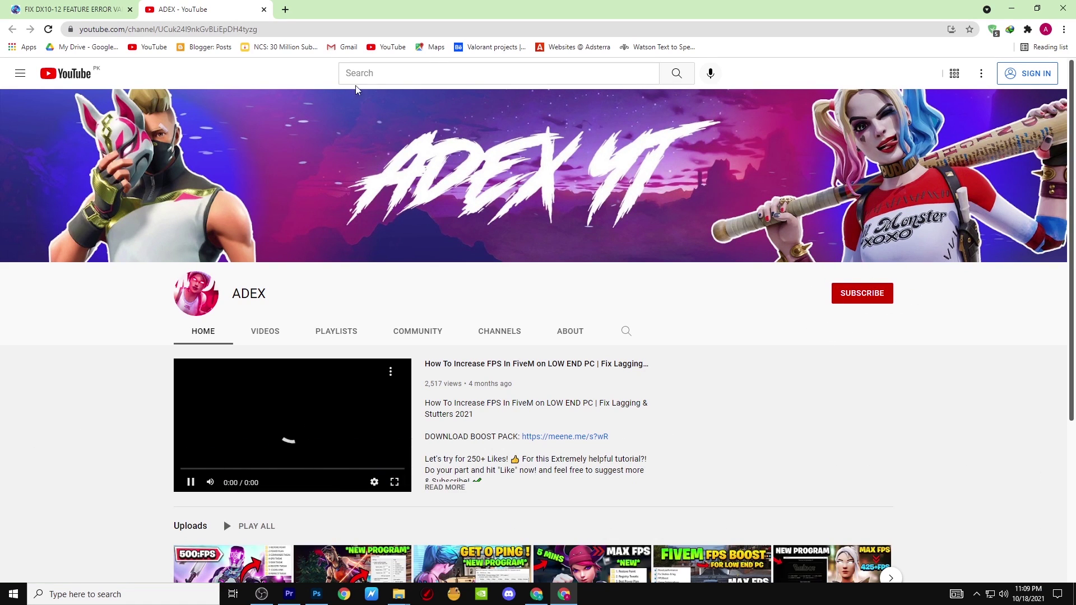
key("ctrl+Tab")
scroll(298, 288, "down", 8)
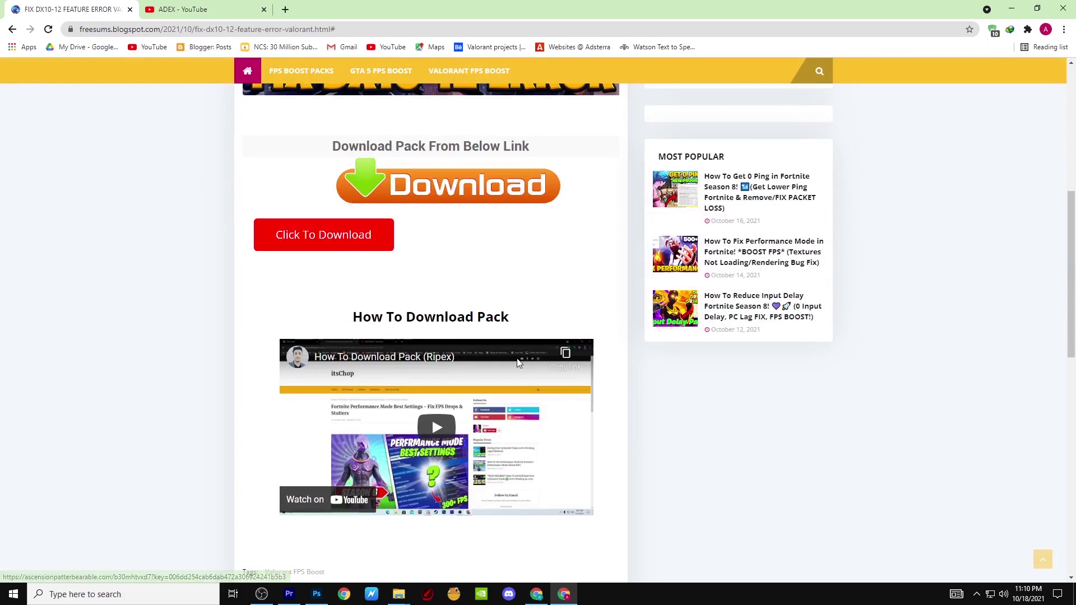
- Follow the unlocked download link through the LOAD FPS redirect page to the pack's Google Drive file
left_click(323, 239)
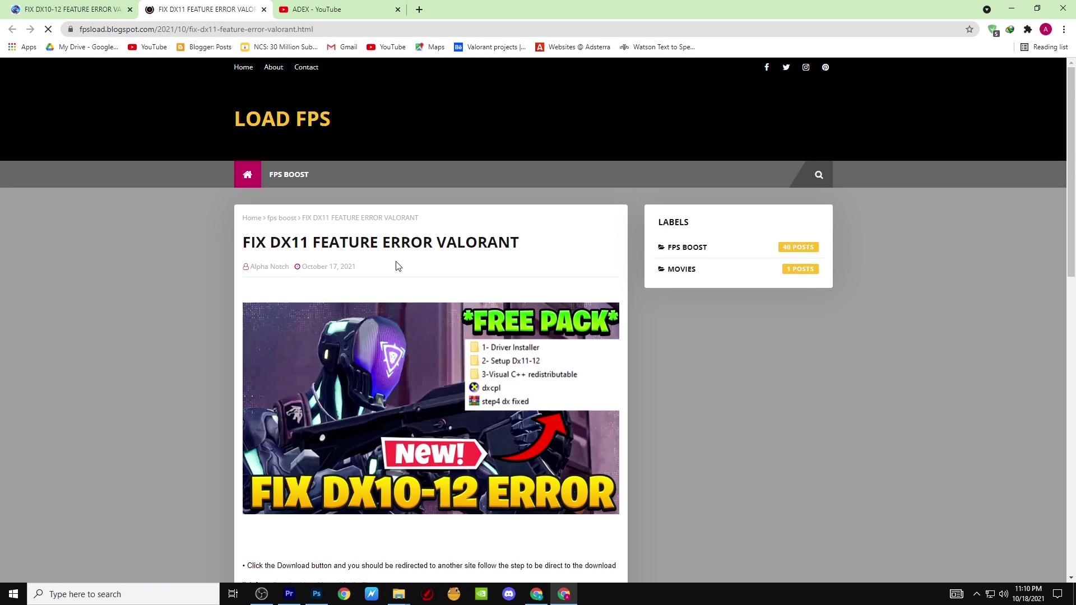
scroll(395, 240, "down", 1)
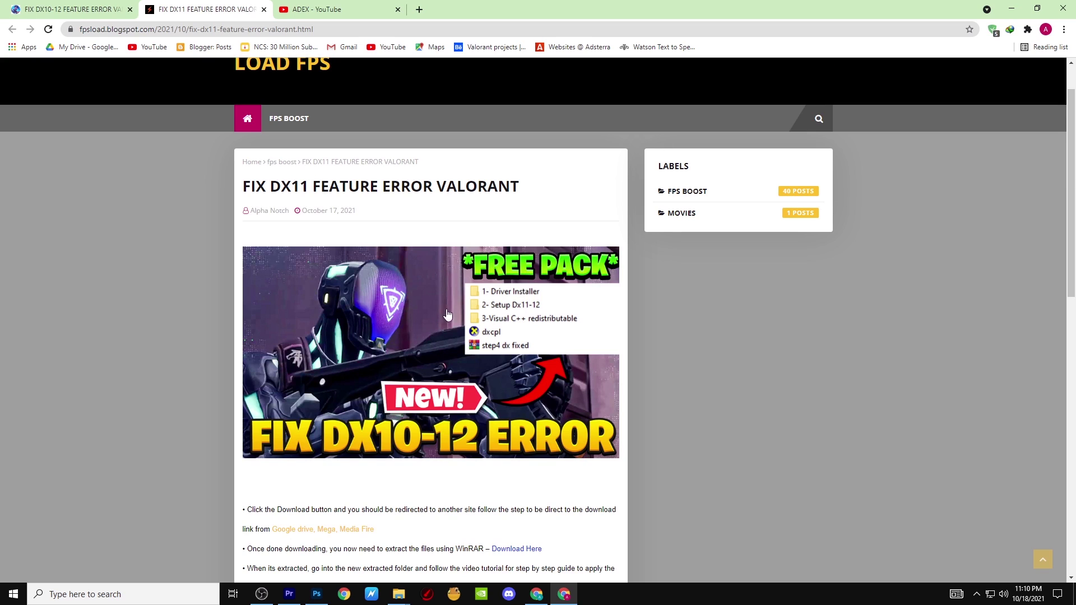
scroll(446, 310, "down", 5)
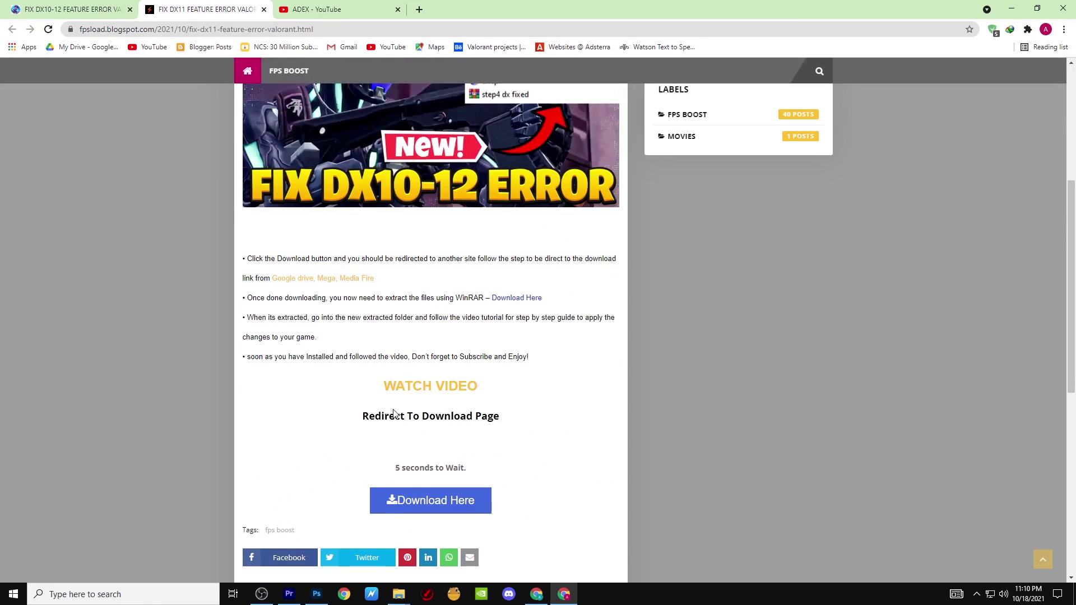
left_click(448, 501)
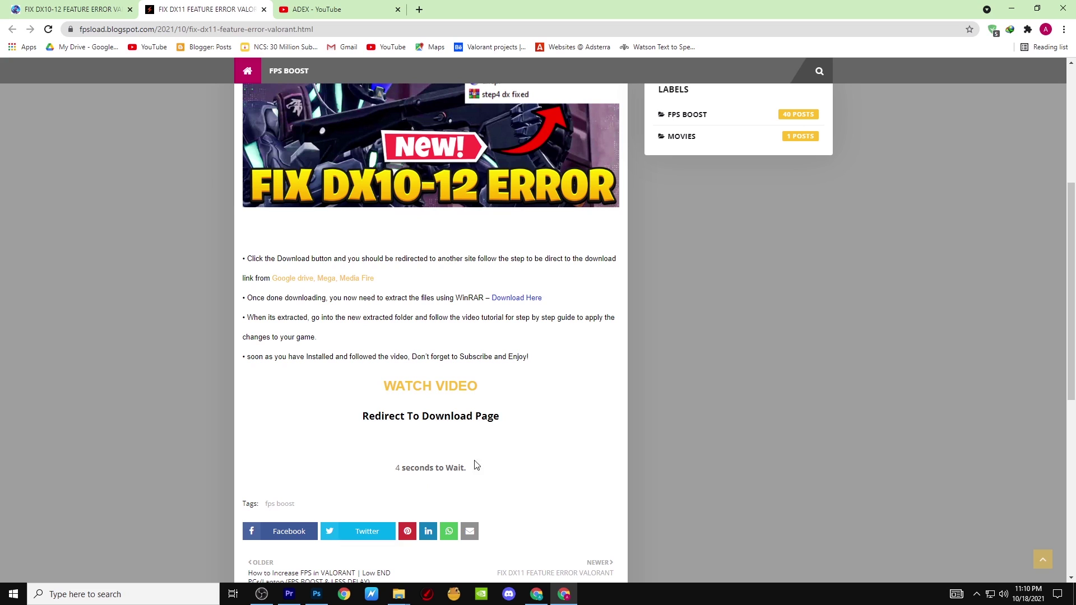
scroll(408, 437, "down", 4)
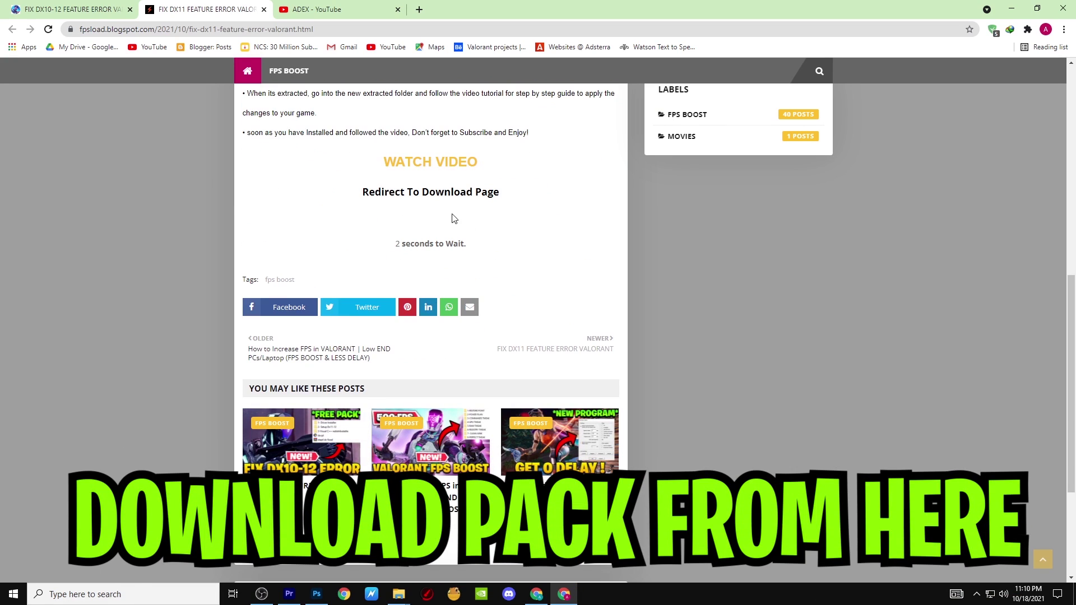
left_click(422, 244)
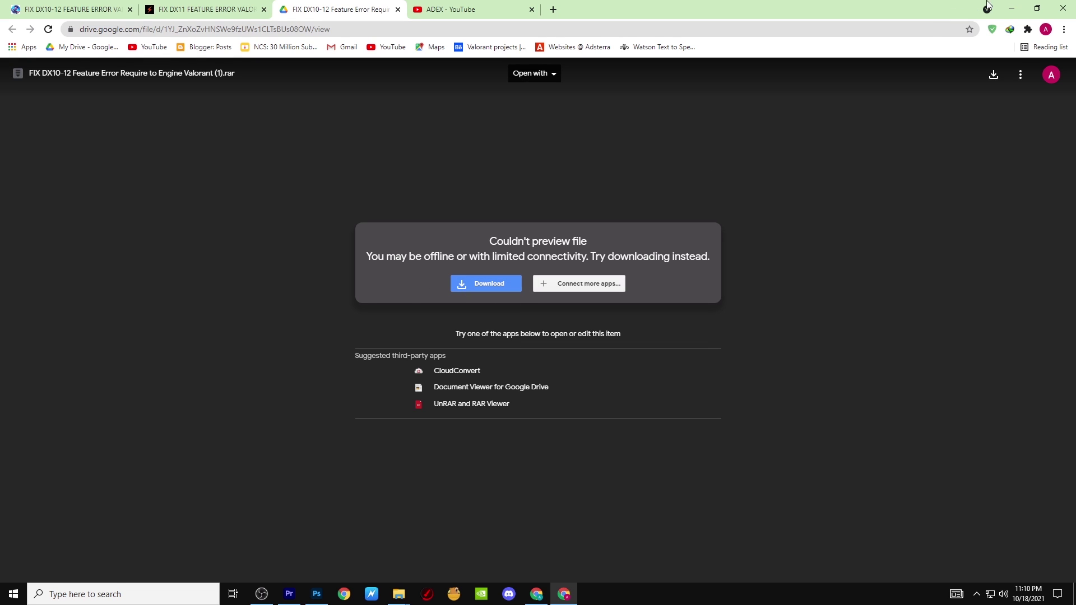
- Minimize the browser and browse in File Explorer to the VALORANT game folder under Riot Games on Local Disk (C:)
left_click(1012, 8)
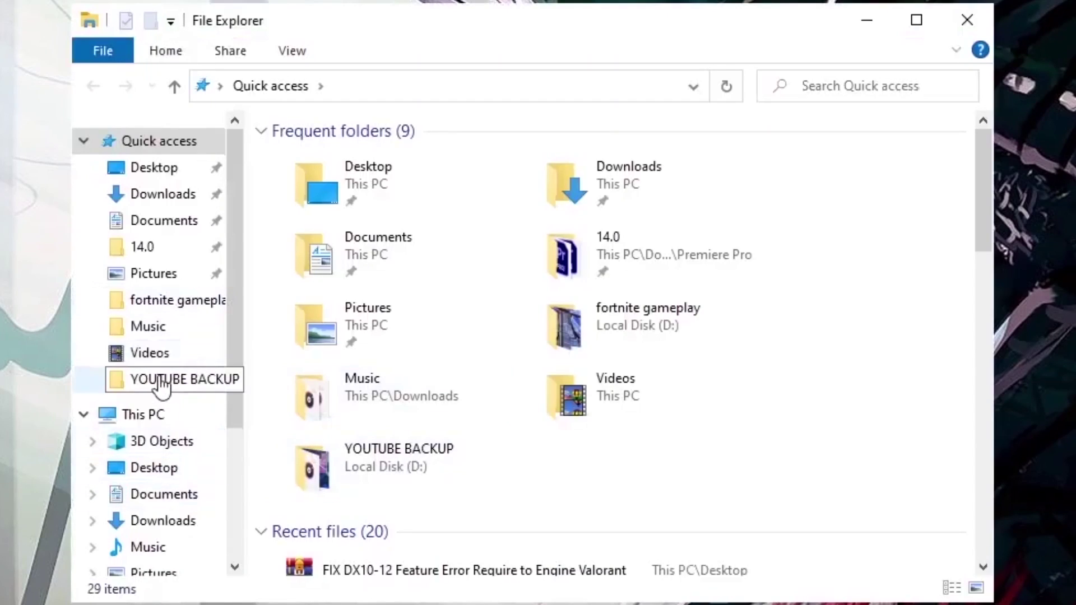
scroll(168, 404, "down", 2)
left_click(185, 455)
double_click(400, 307)
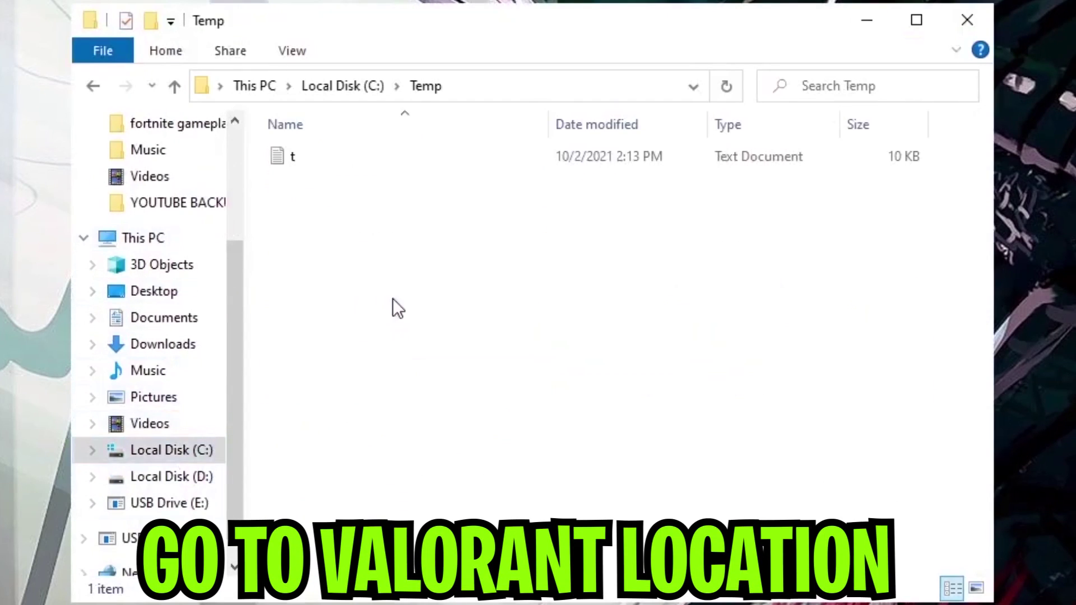
key("BackSpace")
double_click(381, 288)
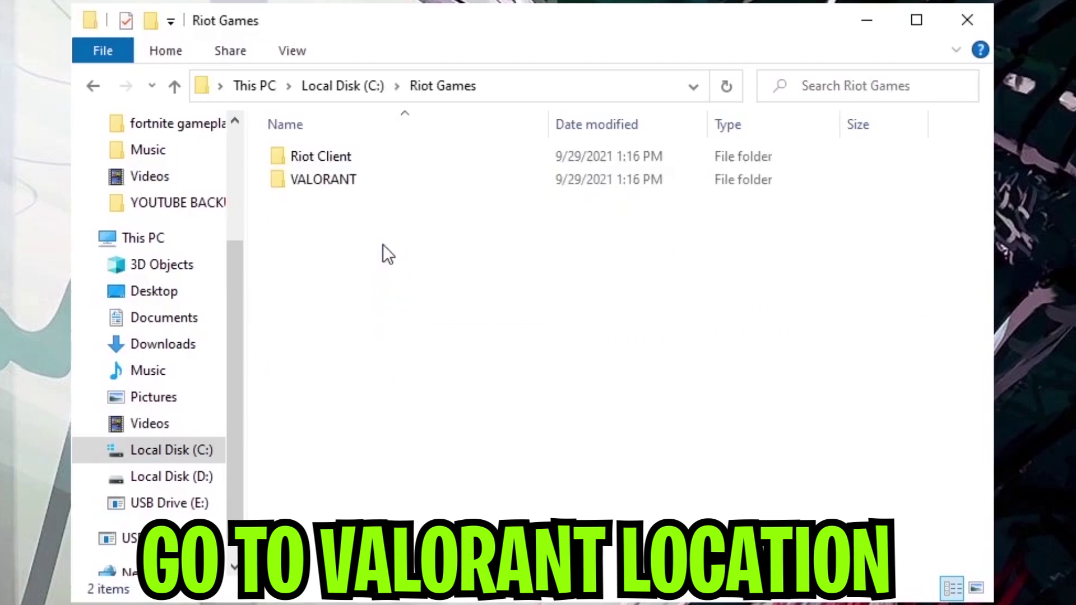
double_click(375, 177)
double_click(367, 157)
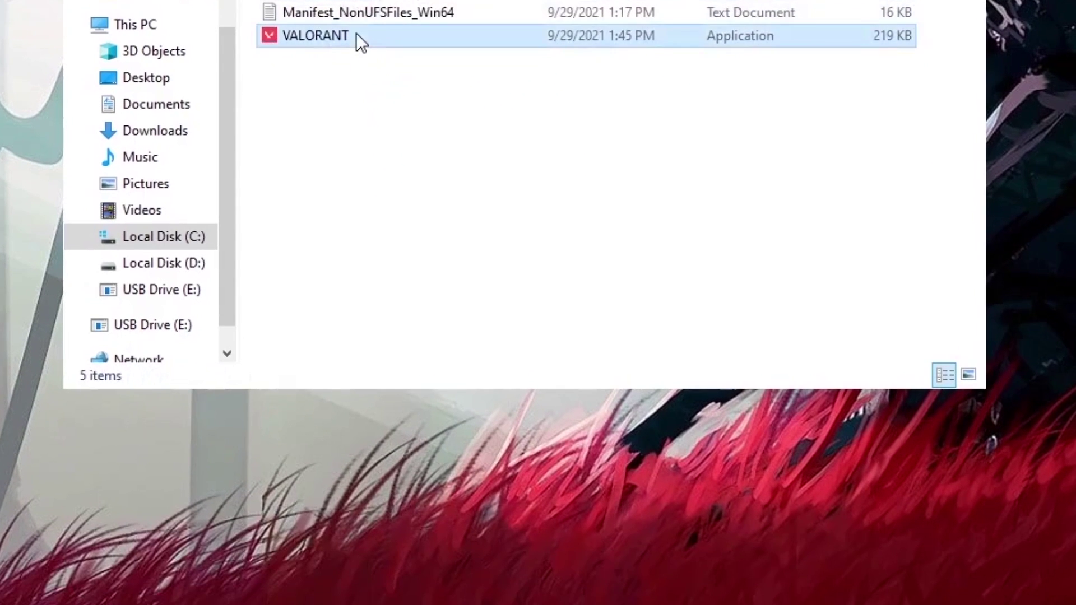
- In the VALORANT application's compatibility properties, enable compatibility mode for Windows 8 and disable fullscreen optimizations
right_click(364, 248)
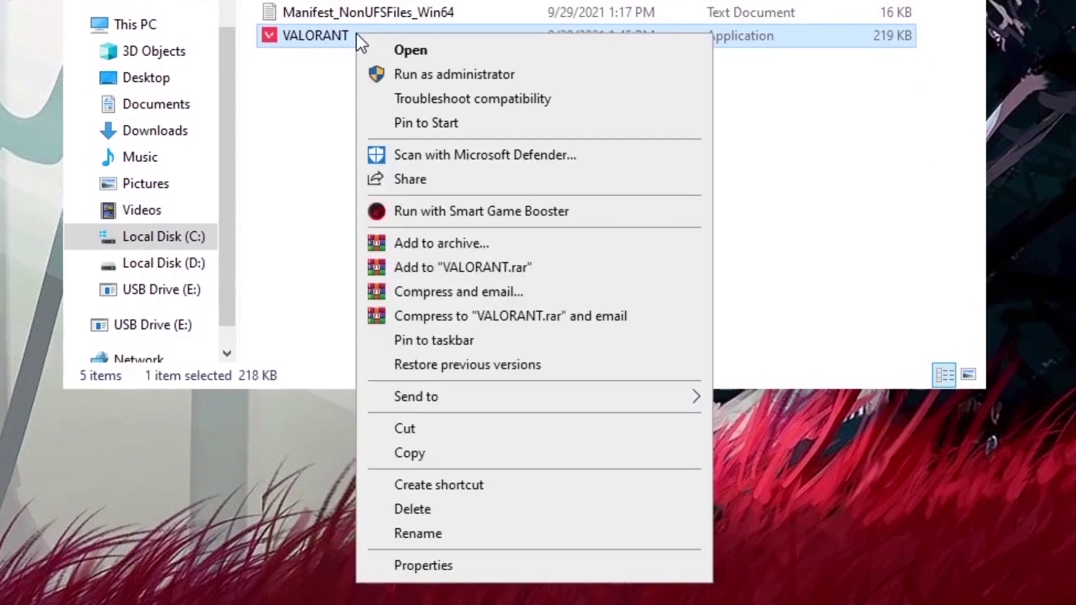
left_click(423, 566)
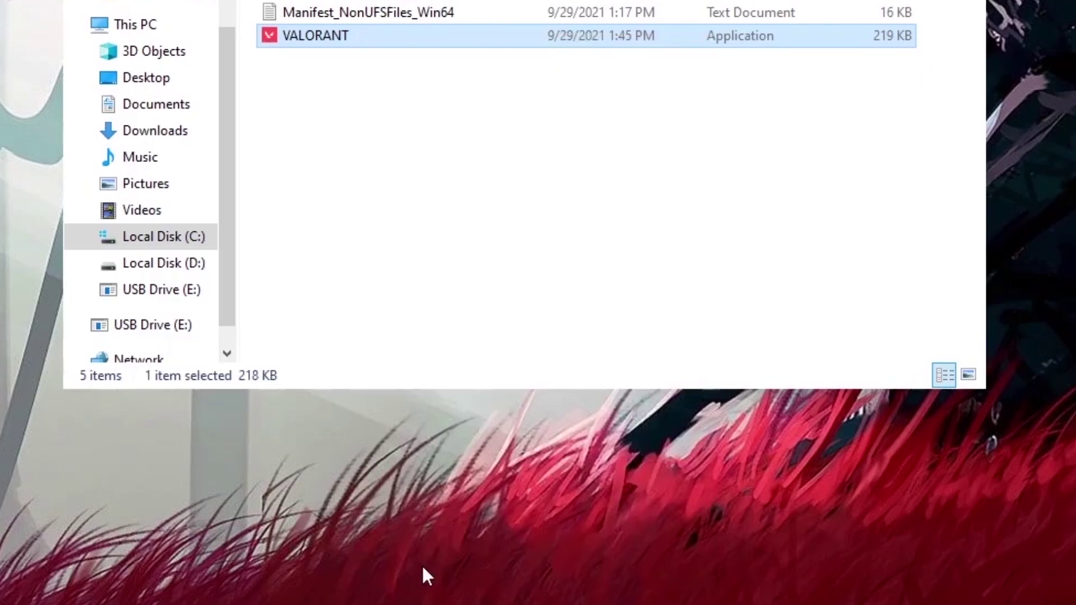
left_click(563, 85)
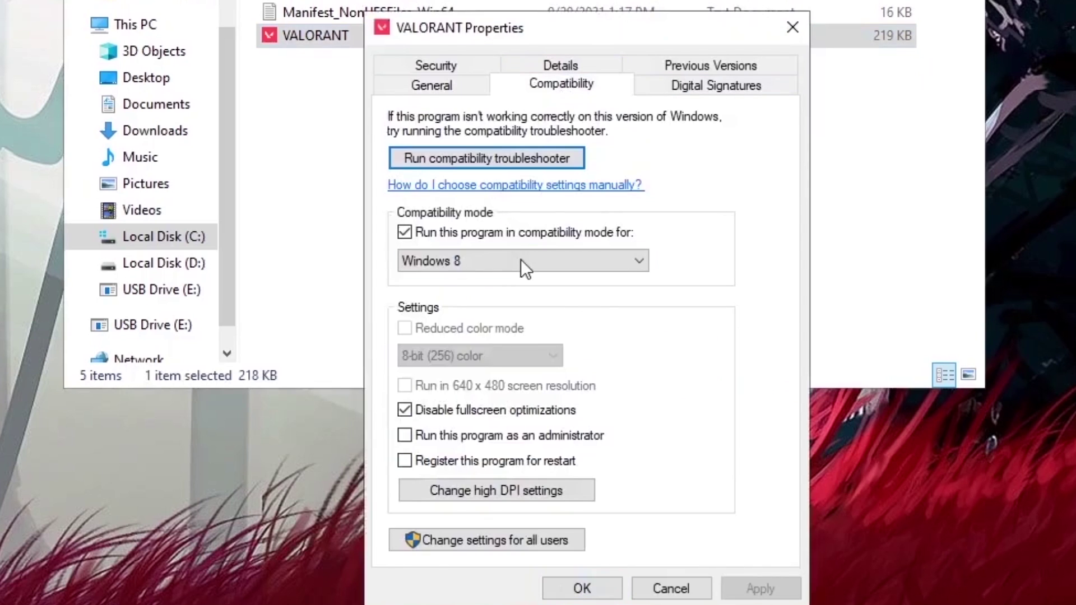
left_click(415, 230)
left_click(415, 230)
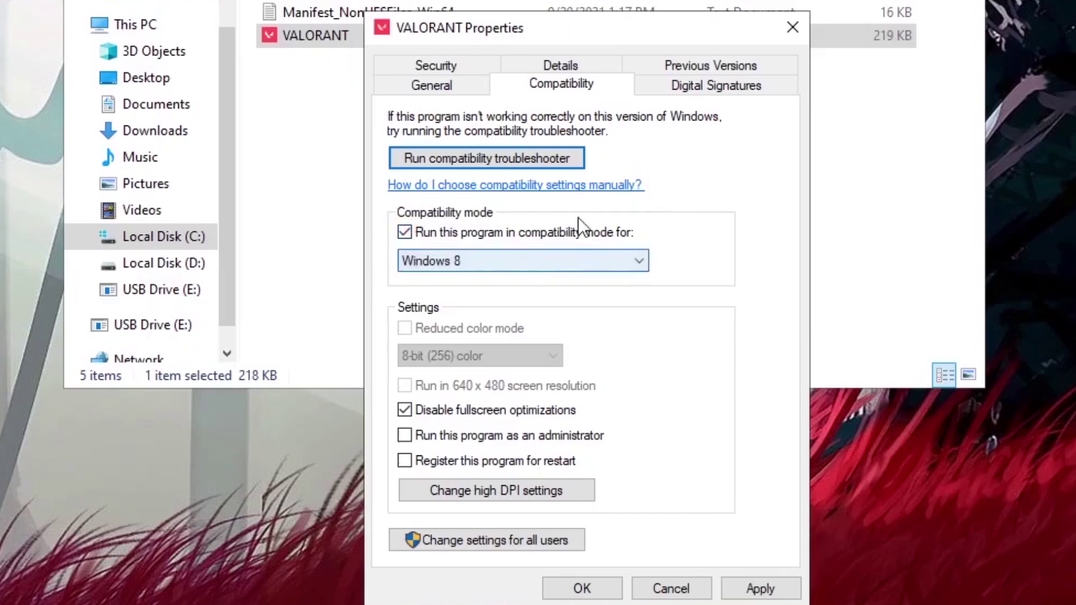
left_click(530, 261)
left_click(521, 340)
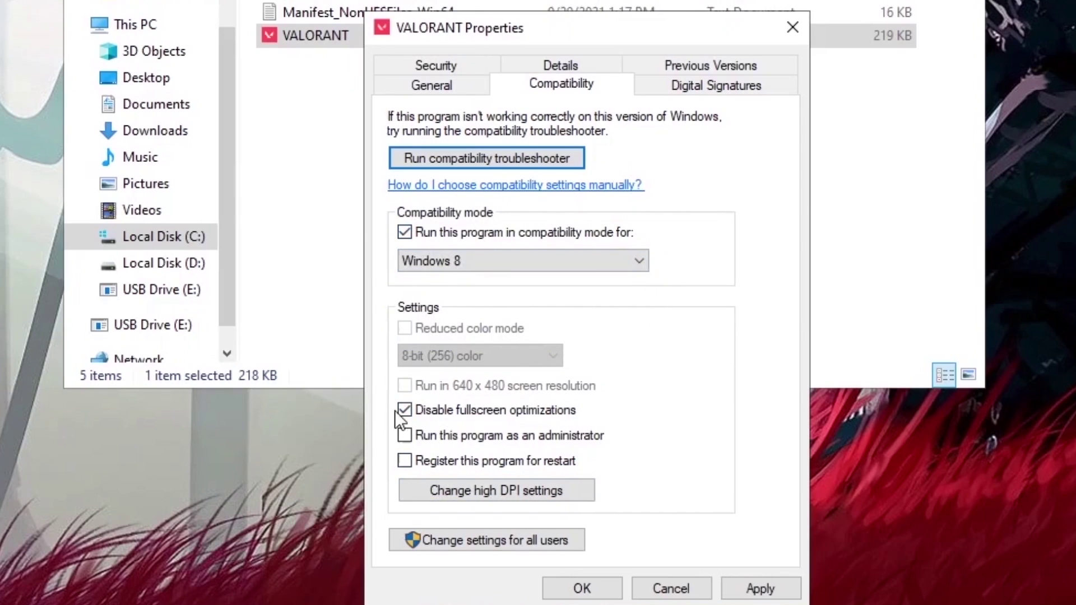
left_click(412, 411)
left_click(412, 411)
- Set VALORANT's high DPI options to "I signed in to Windows" and scaling override System (Enhanced), and apply the properties
left_click(455, 491)
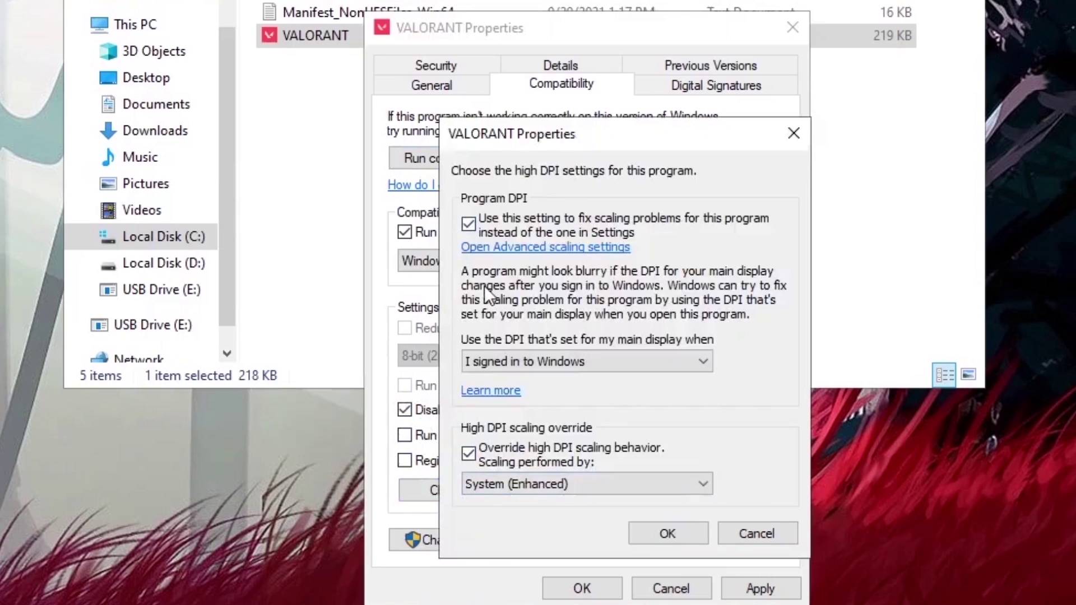
left_click(687, 364)
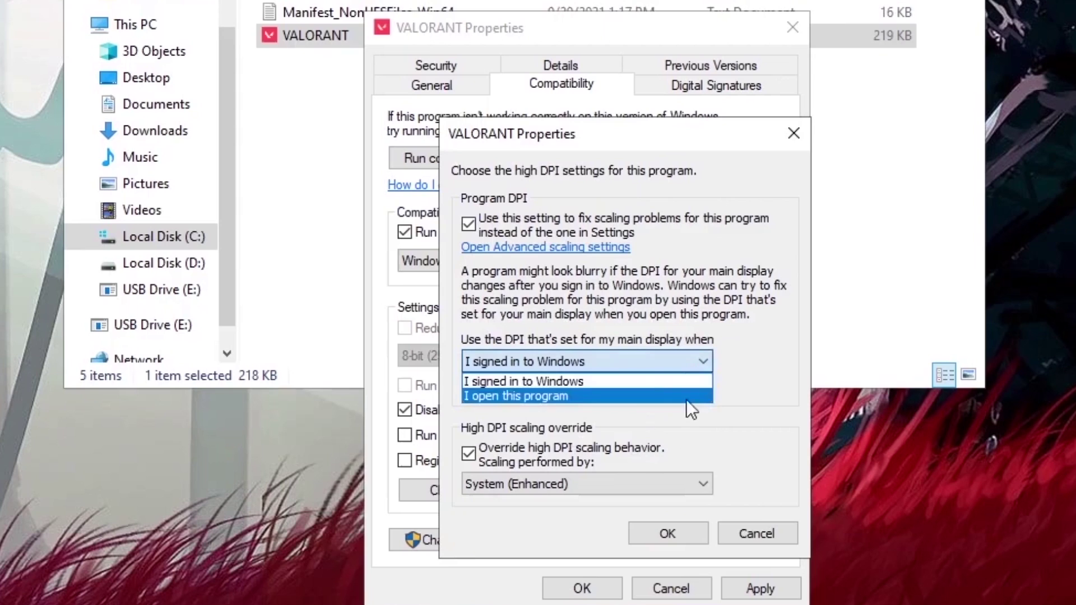
left_click(531, 376)
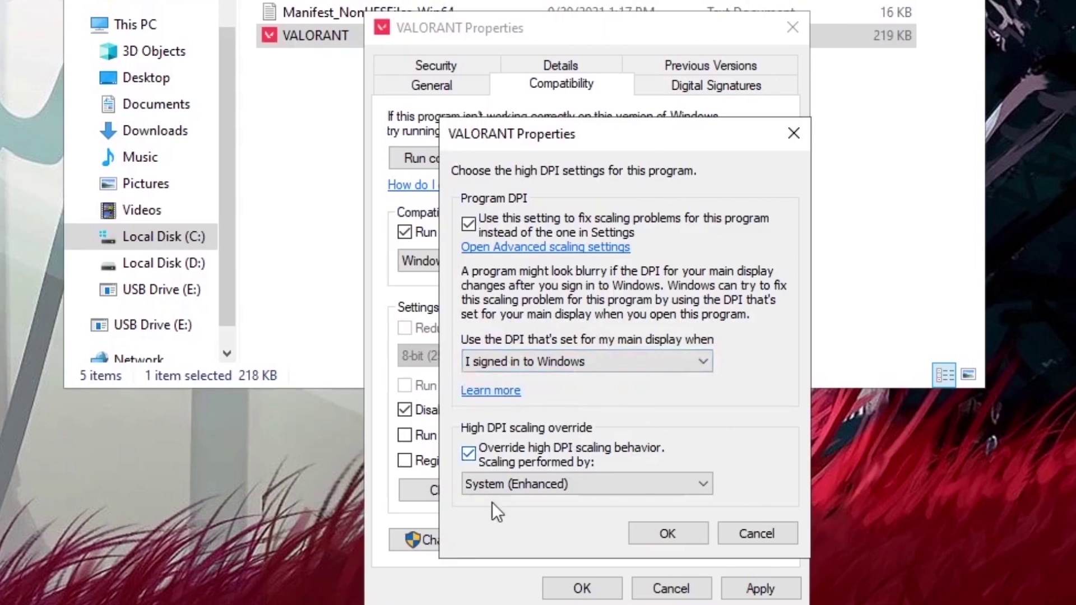
left_click(699, 485)
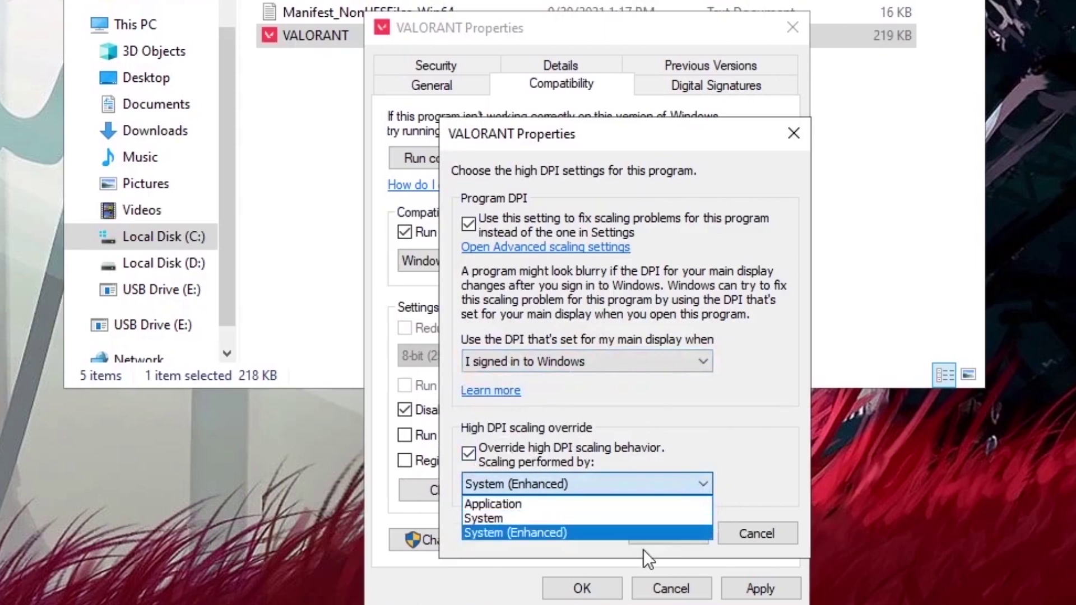
left_click(472, 532)
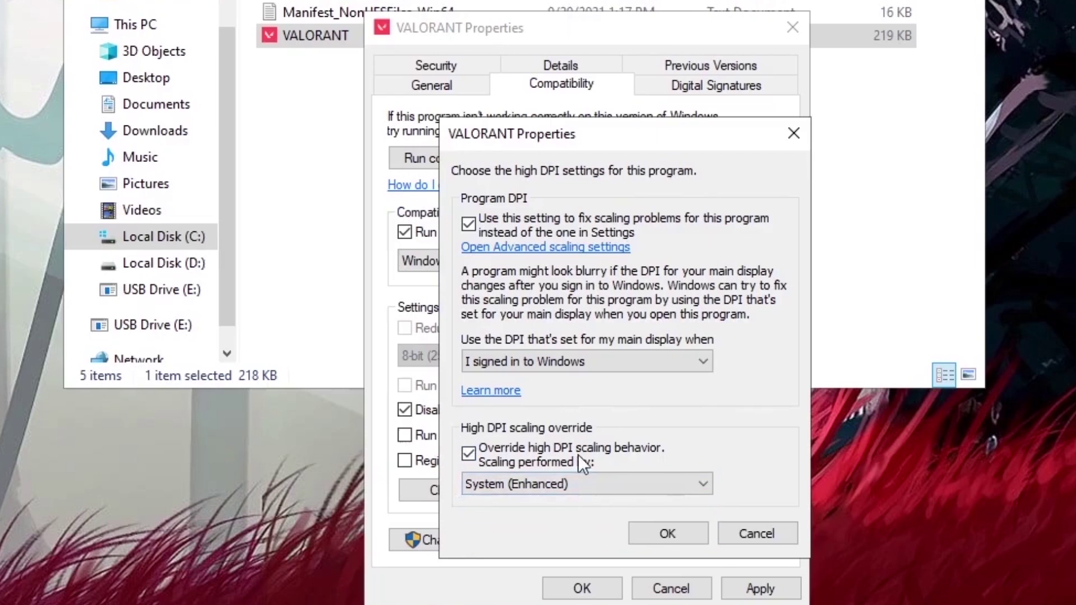
left_click(654, 539)
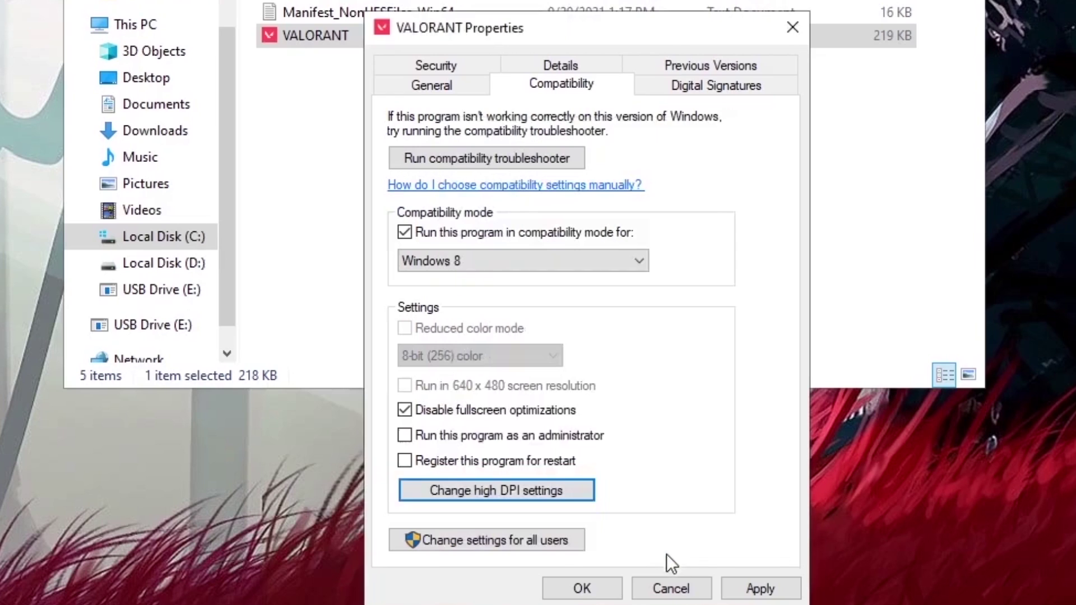
left_click(776, 592)
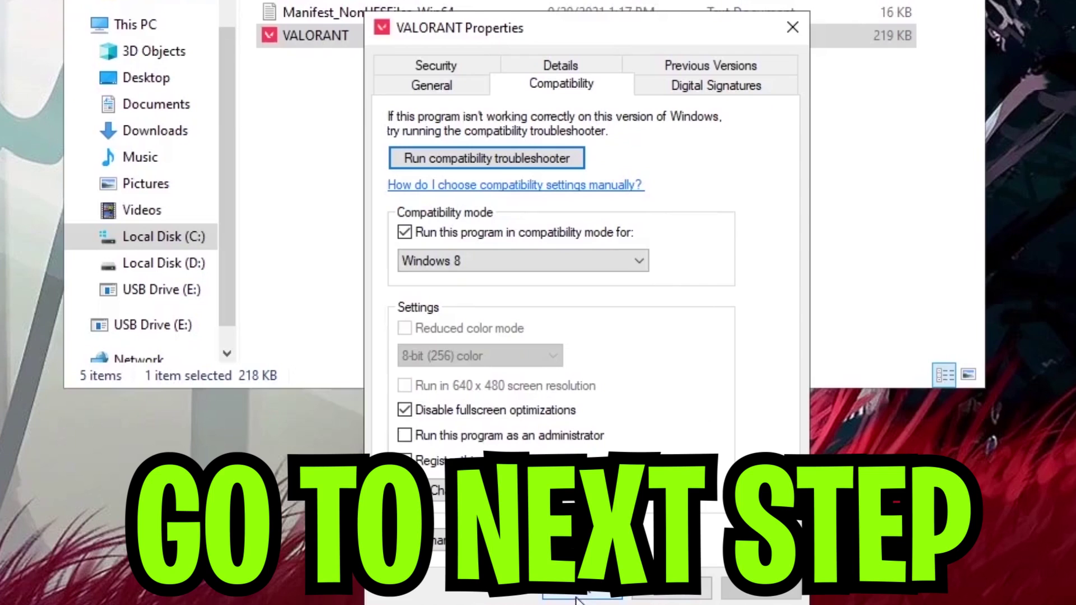
left_click(577, 599)
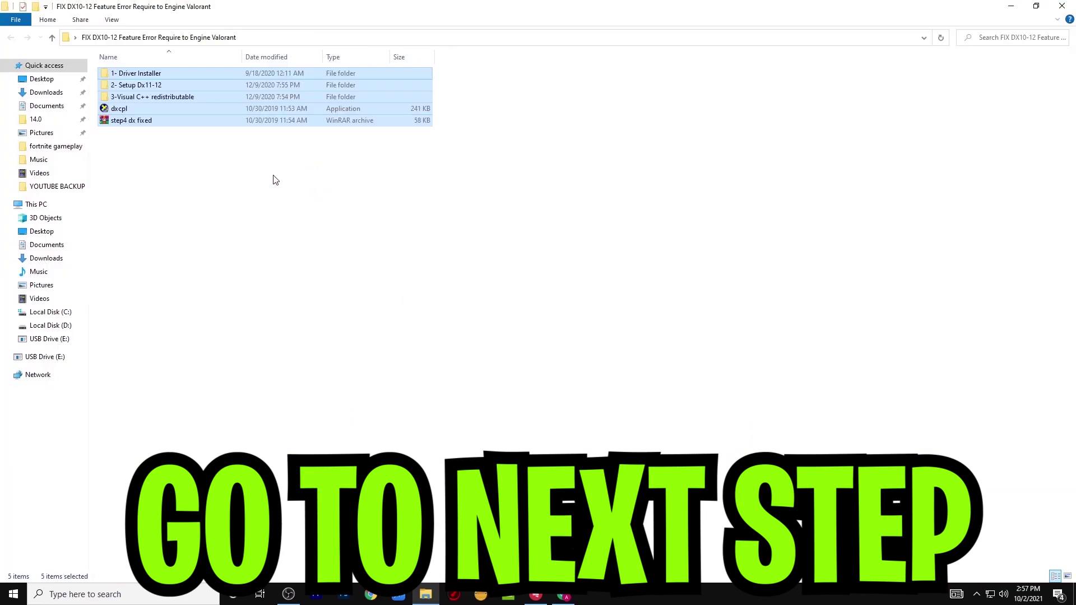
- Run driveridentifier_setup from the pack's 1- Driver Installer folder, accept the license agreement and proceed with the DriverIdentifier installation
left_click(274, 178)
double_click(157, 75)
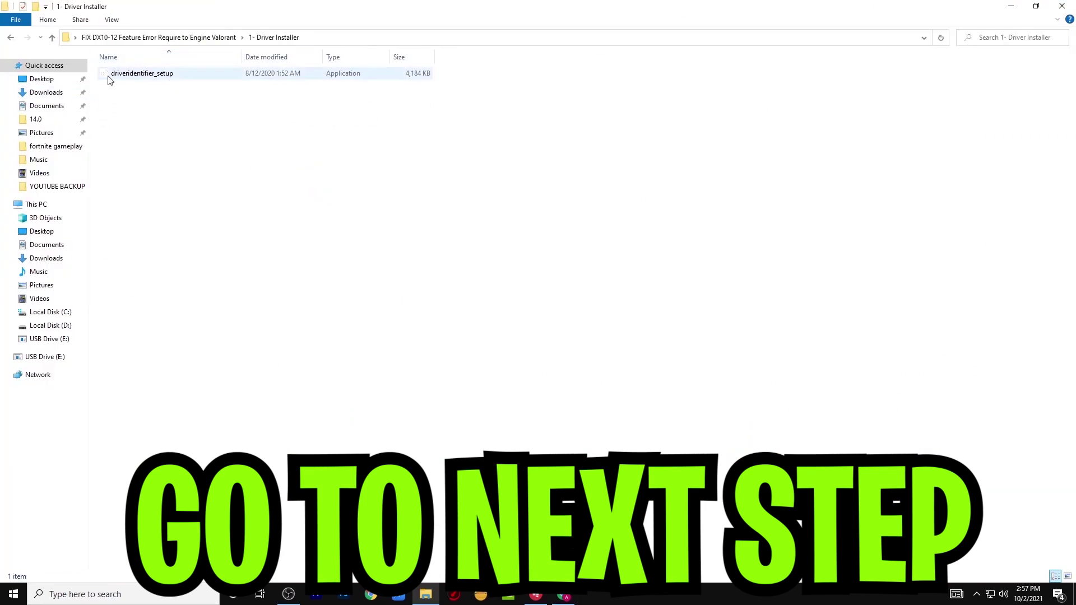
double_click(159, 77)
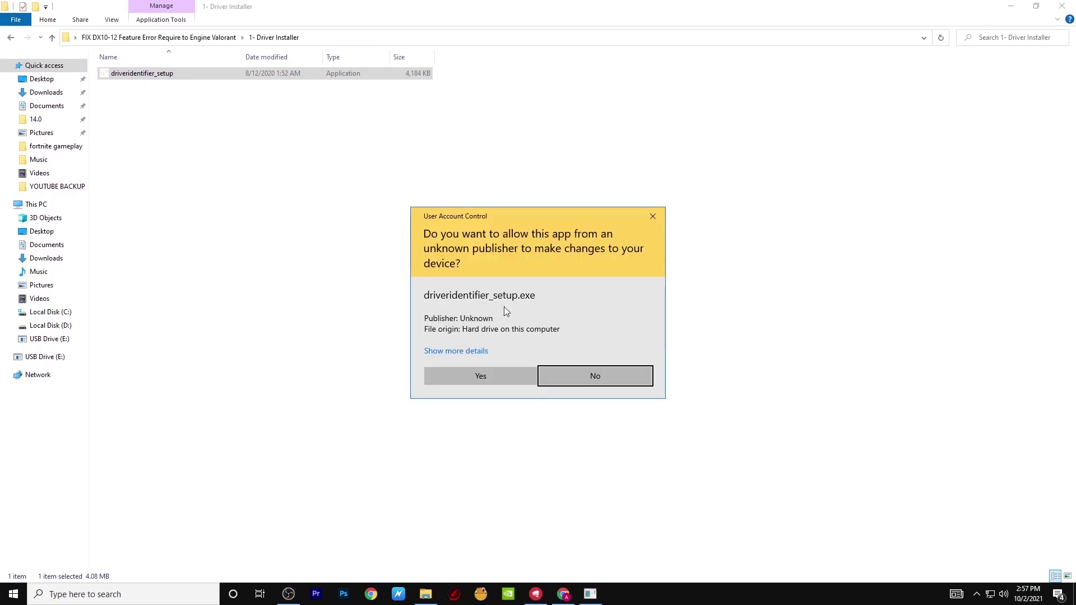
left_click(523, 385)
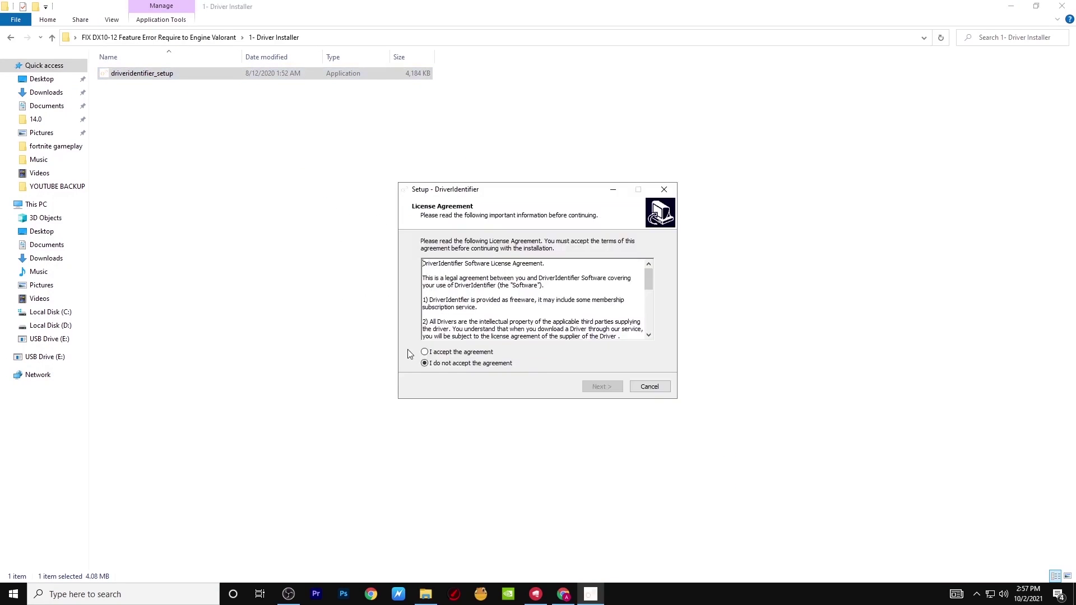
left_click(435, 353)
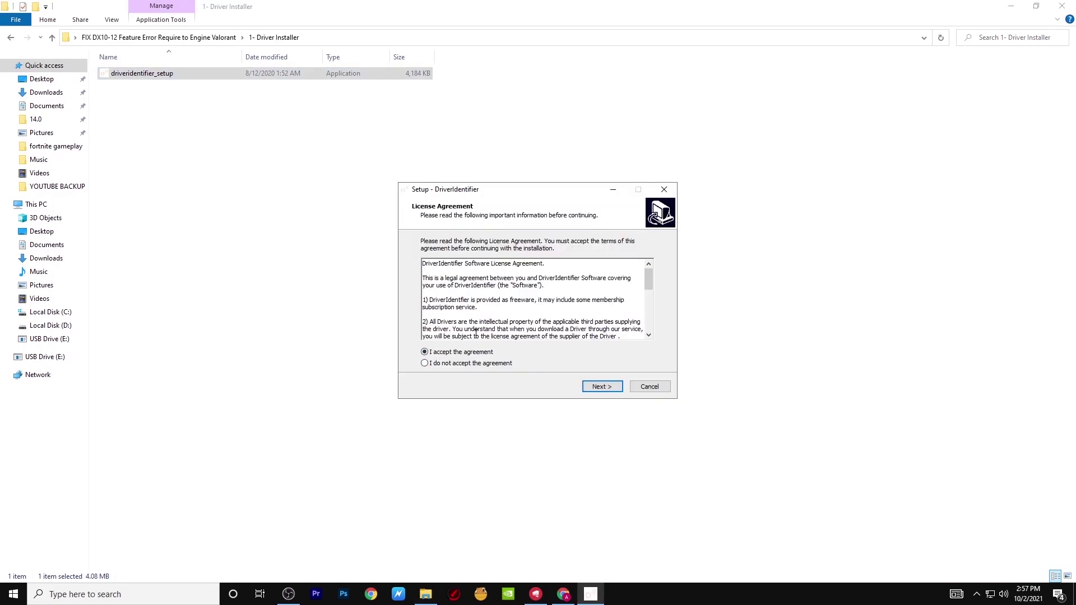
left_click(600, 386)
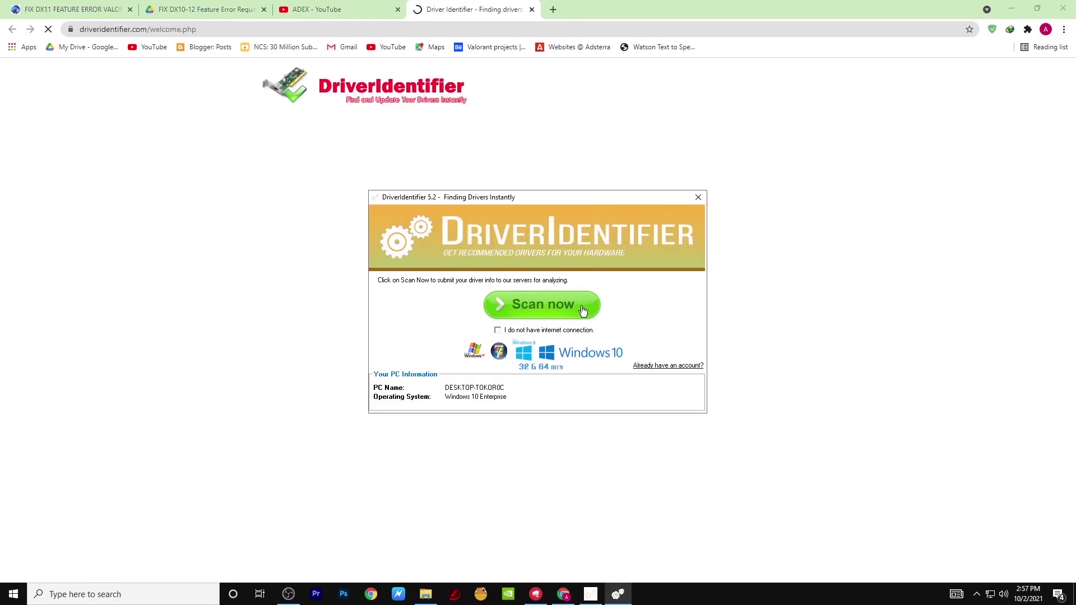
- Scan the PC's drivers with DriverIdentifier and examine the scan results for drivers that need updating
left_click(513, 310)
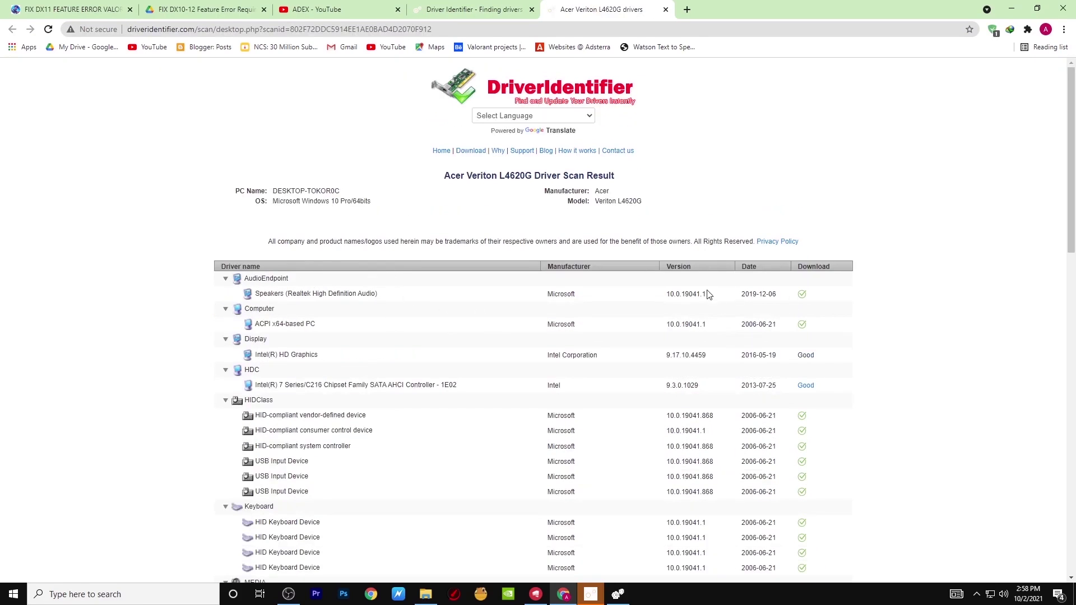
scroll(806, 401, "down", 5)
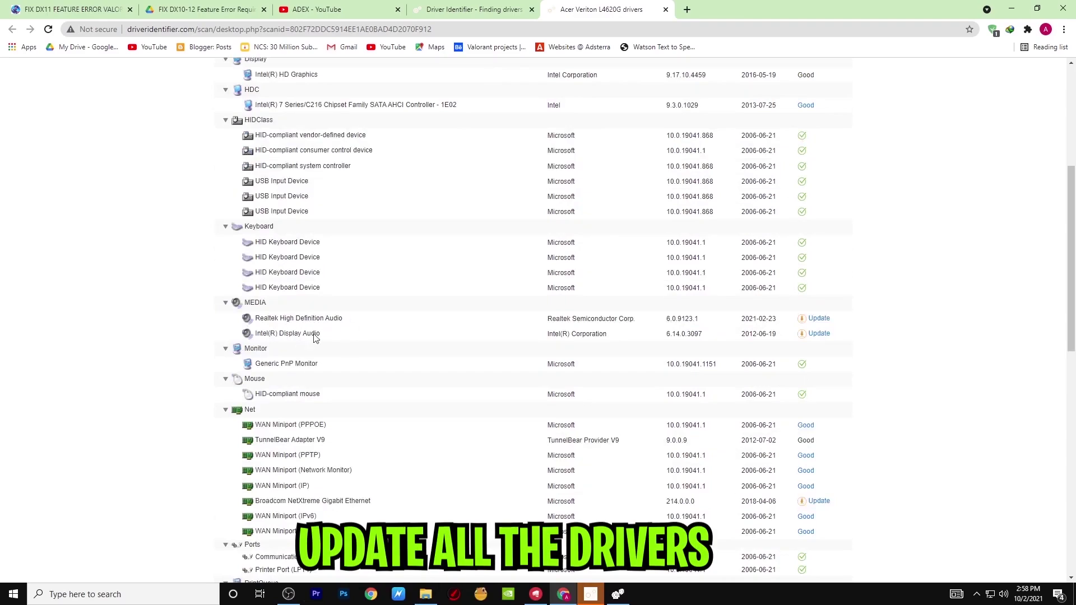
- Examine the remaining DriverIdentifier scan results, from media and network to system and USB devices, for drivers offering an update
scroll(816, 377, "down", 2)
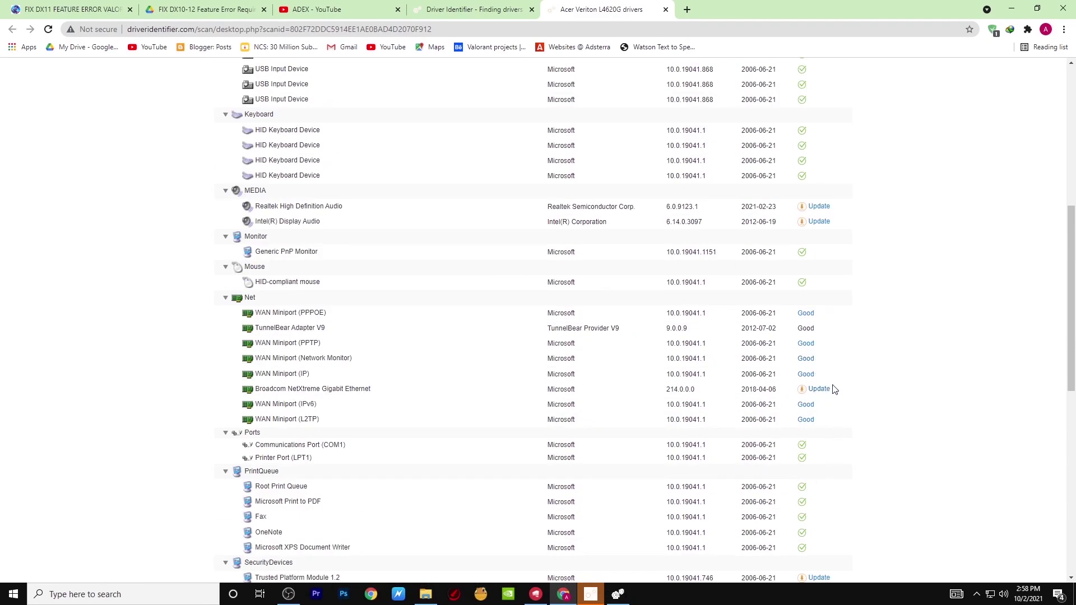
scroll(311, 382, "down", 4)
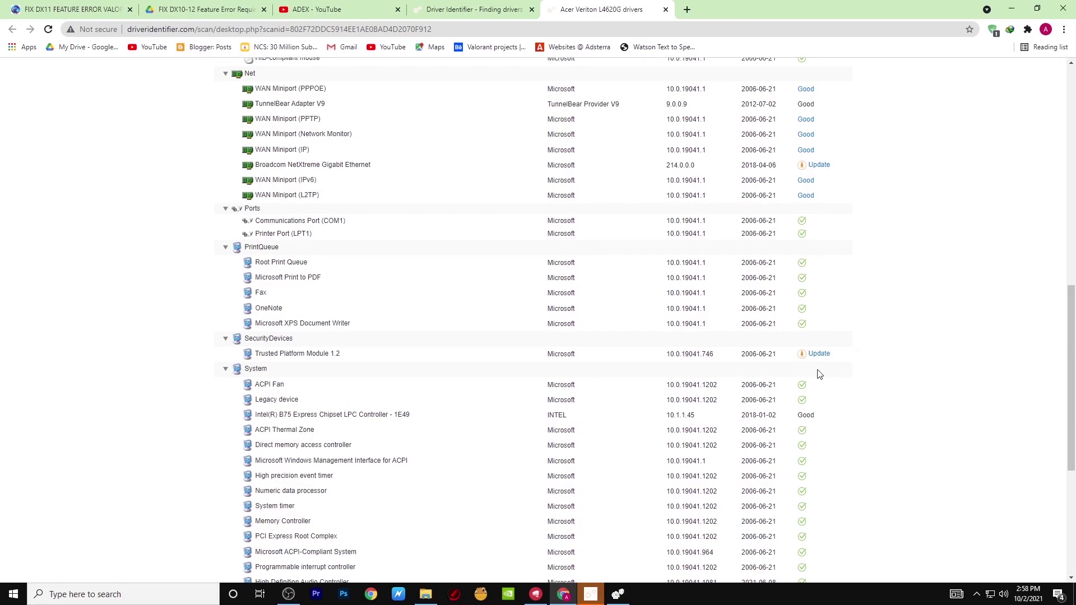
scroll(842, 358, "down", 5)
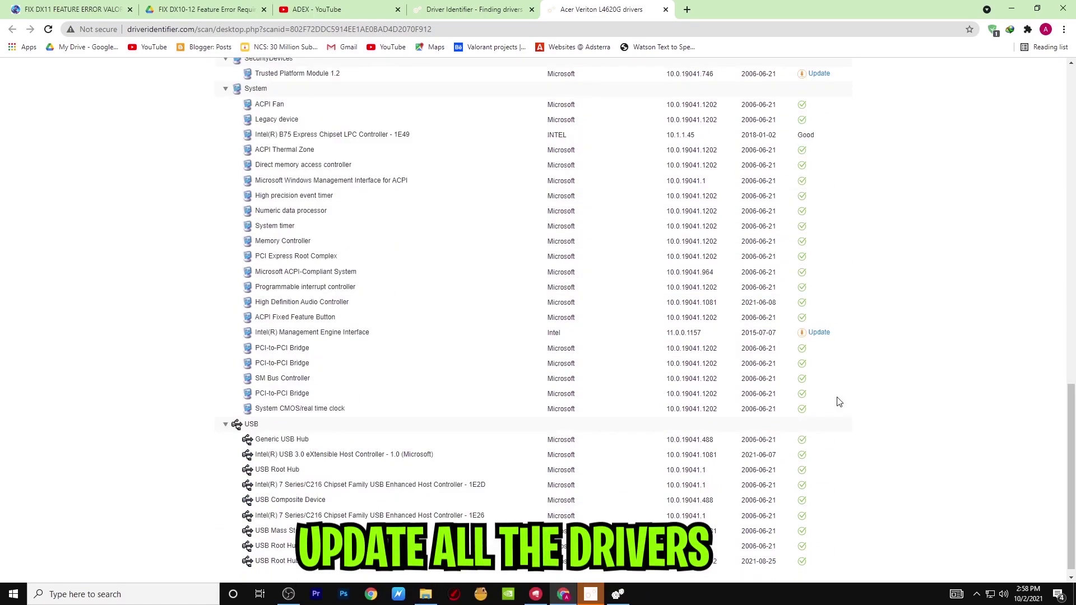
scroll(812, 370, "down", 1)
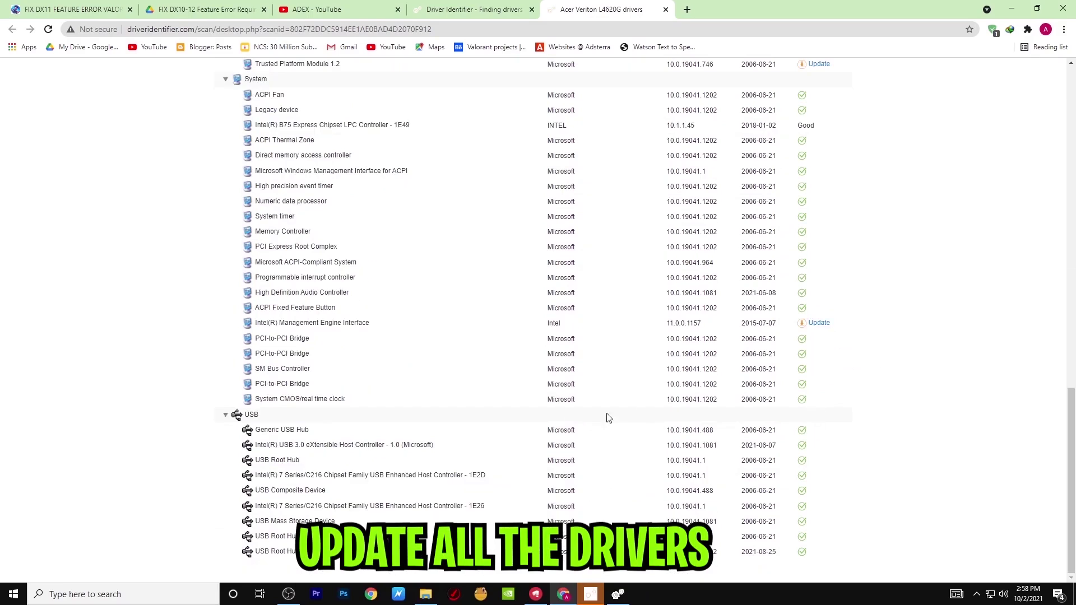
scroll(622, 347, "up", 20)
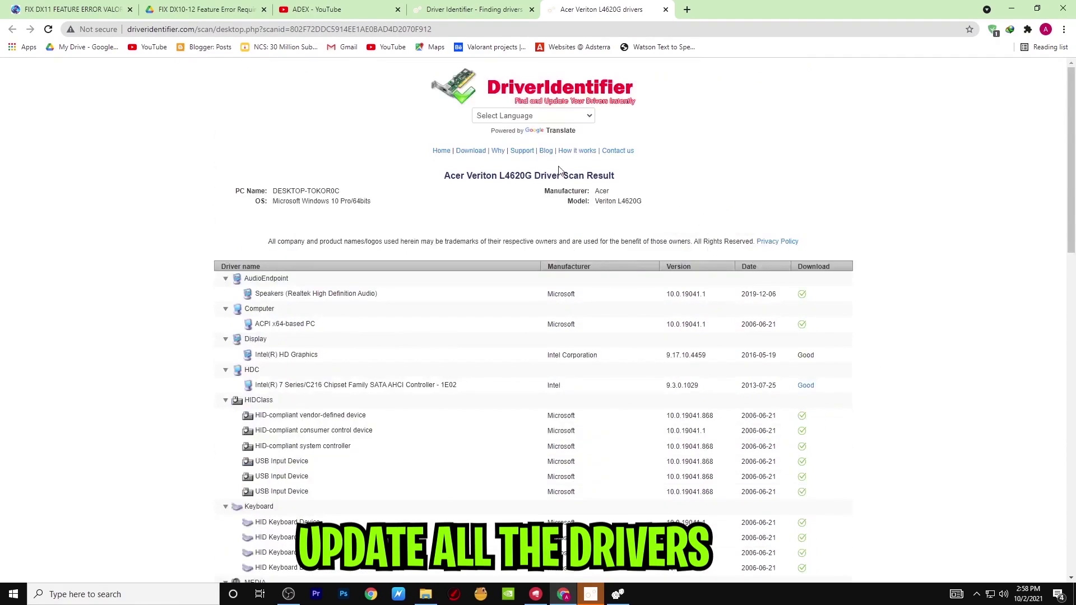
left_click(504, 8)
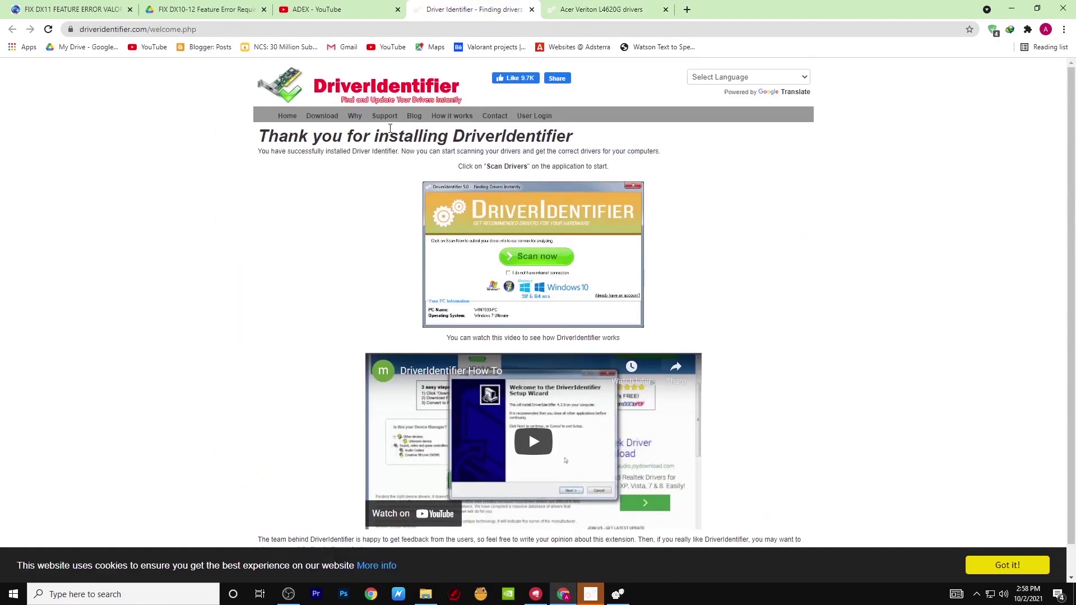
- Switch to File Explorer, open the pack's 2- Setup Dx11-12 folder and run Directx 12.exe from the Directx 12 archive, allowing it to make changes
left_click(426, 594)
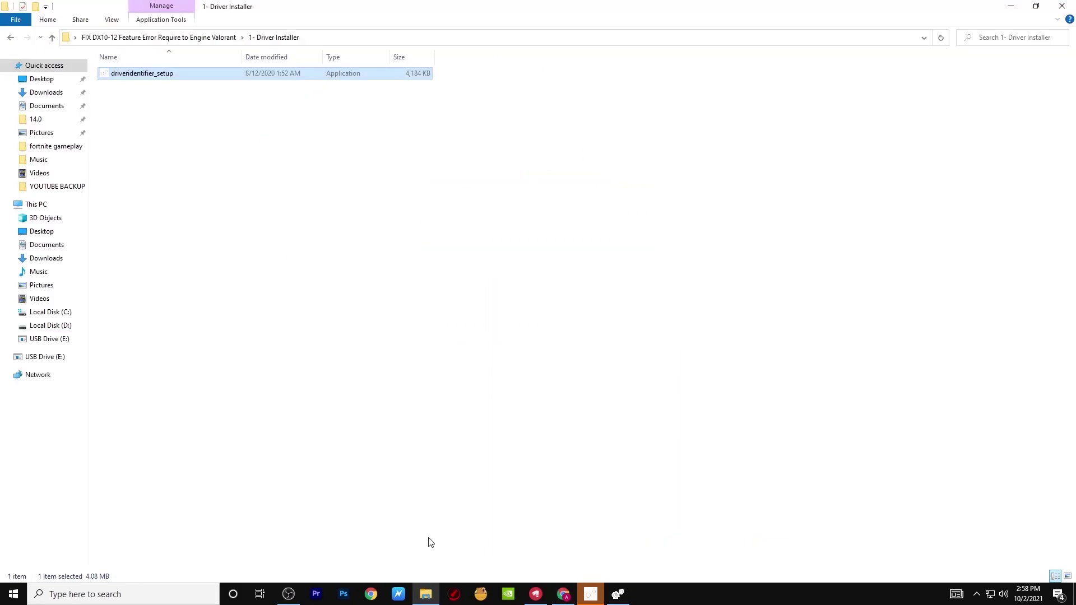
left_click(301, 169)
key("BackSpace")
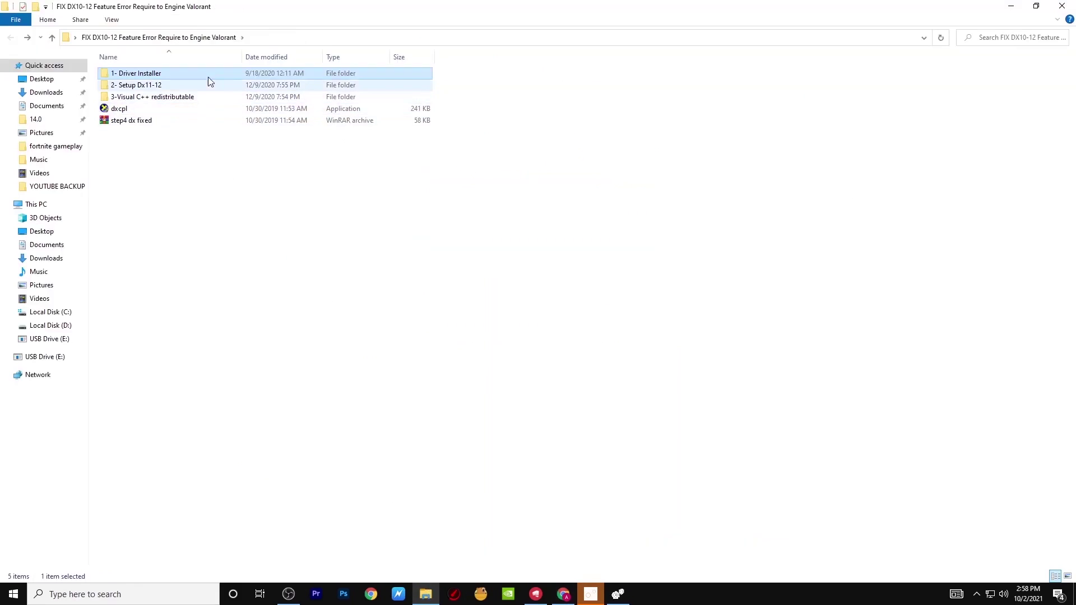
left_click(211, 87)
double_click(211, 87)
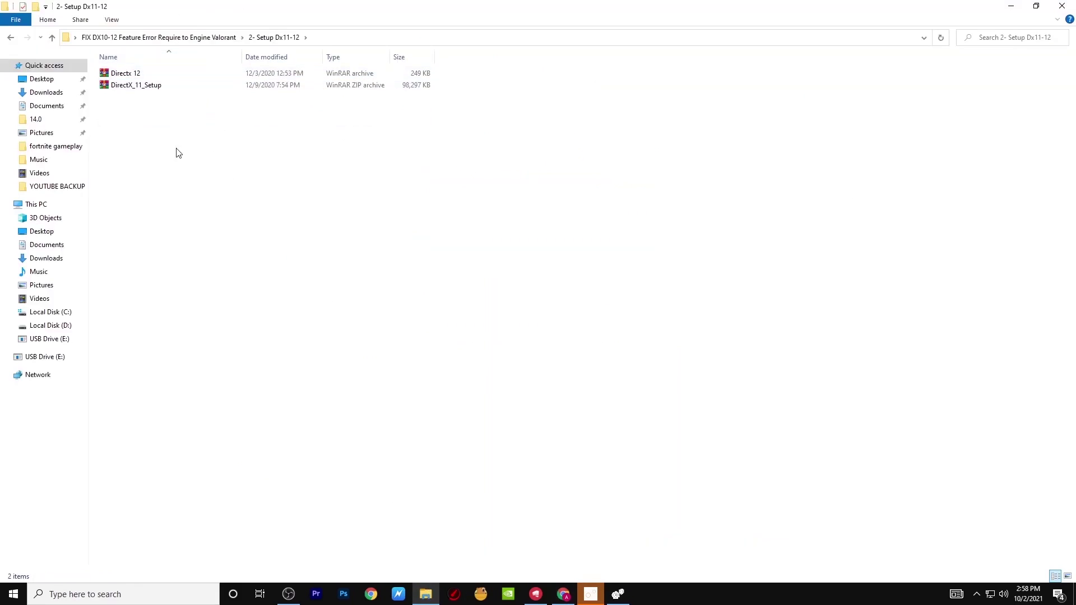
double_click(235, 74)
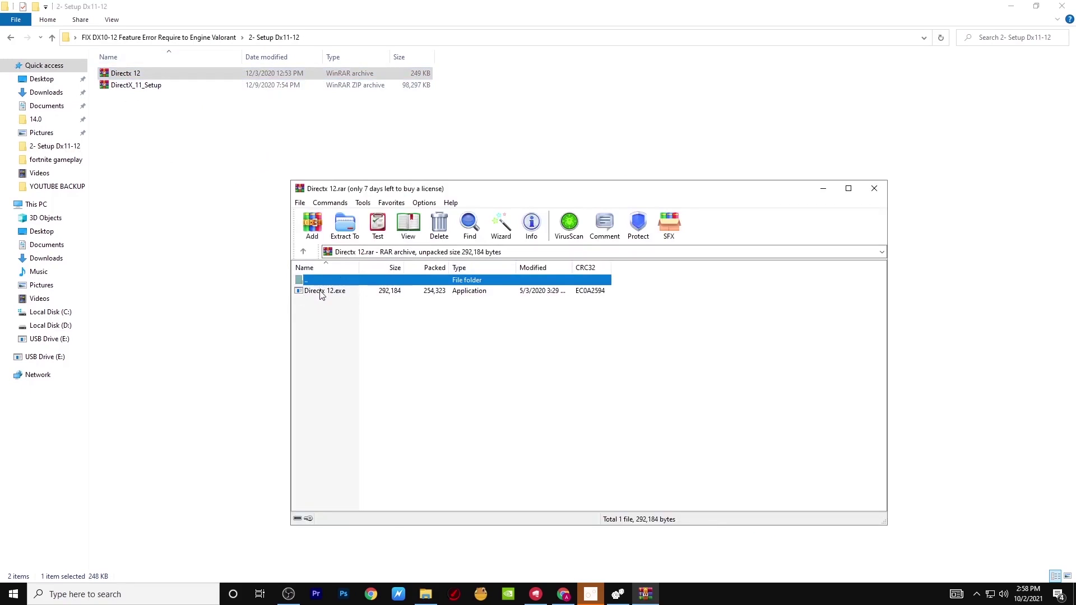
double_click(321, 292)
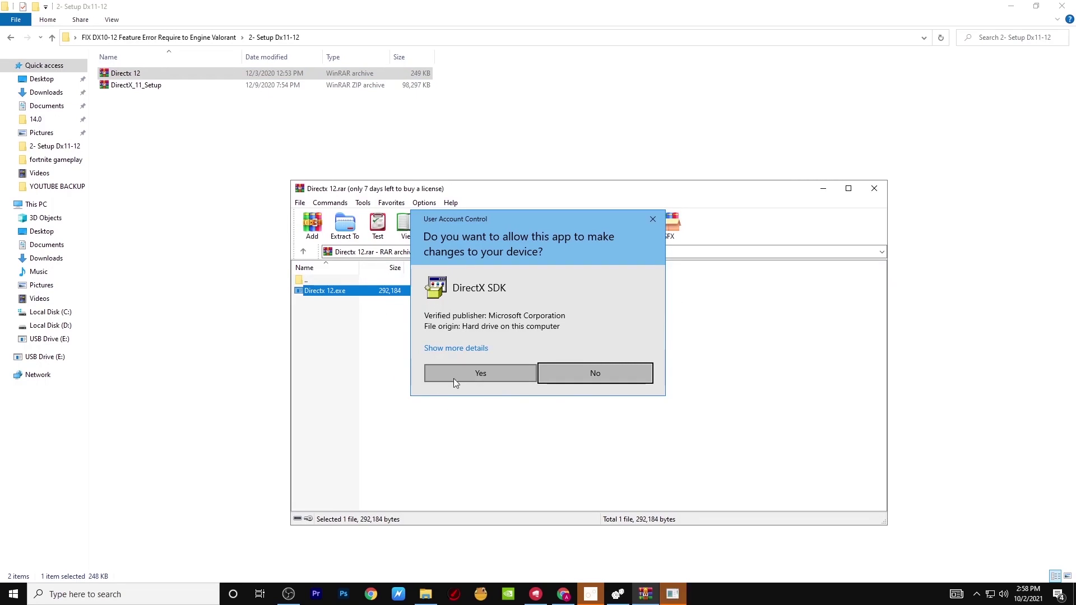
left_click(460, 377)
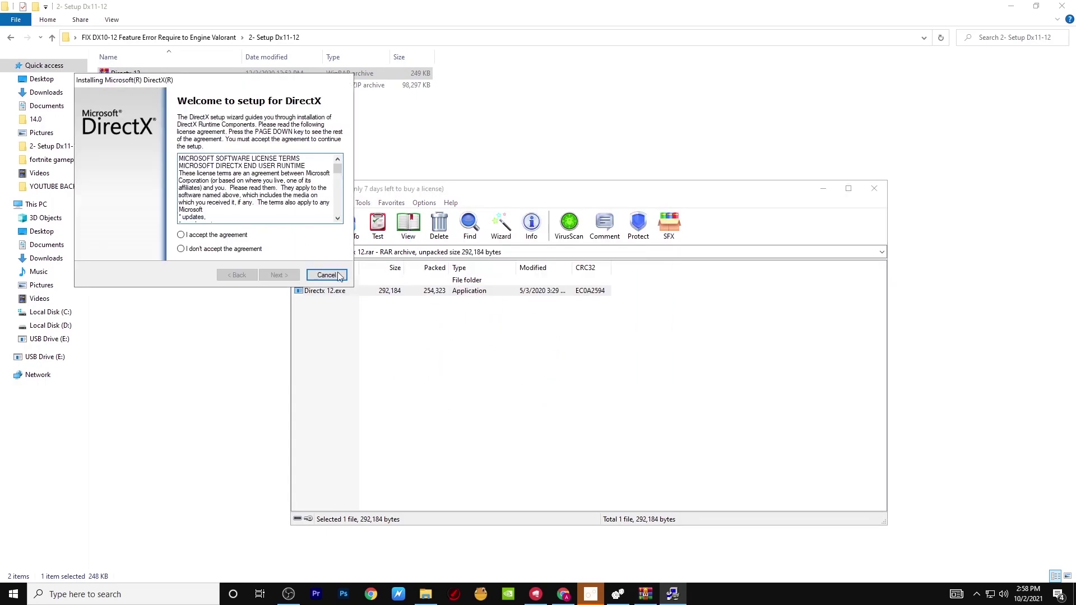
- Accept the DirectX license agreement, complete the Directx 12 setup and close its archive
left_click(218, 235)
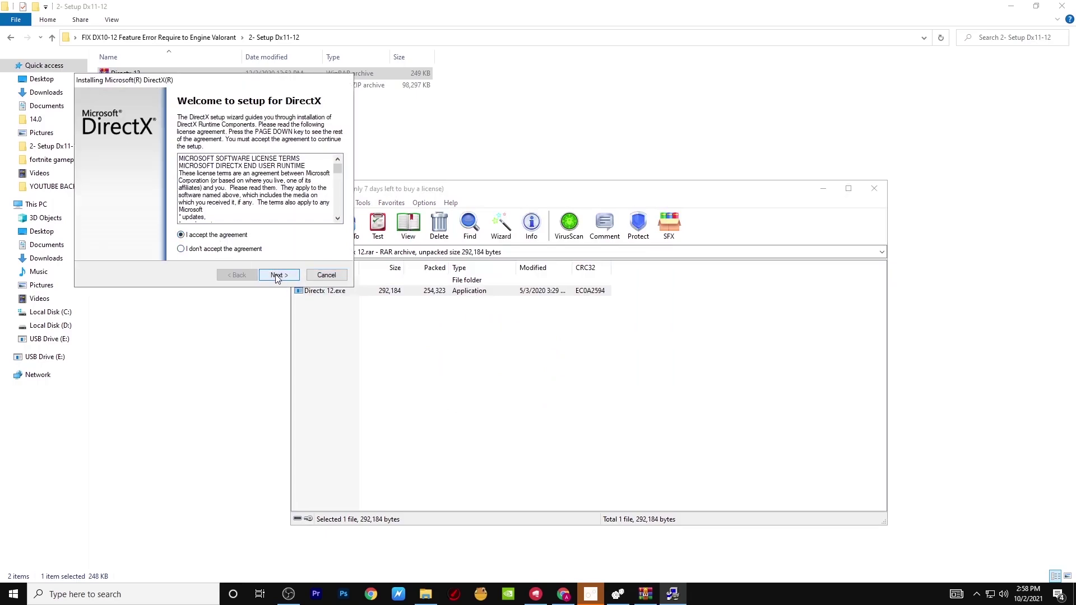
left_click(279, 274)
left_click(280, 274)
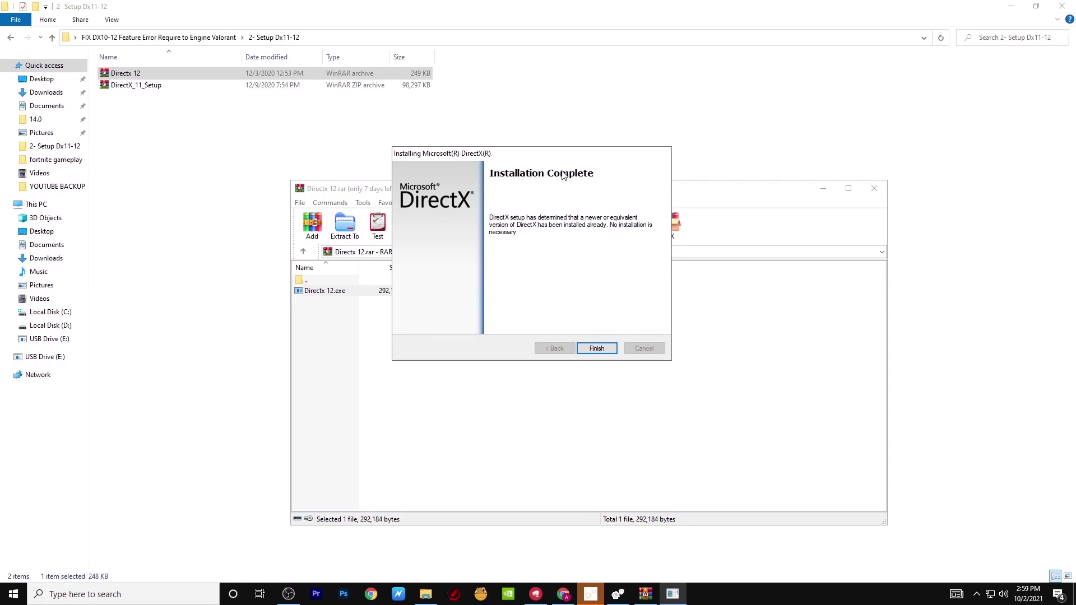
left_click(597, 349)
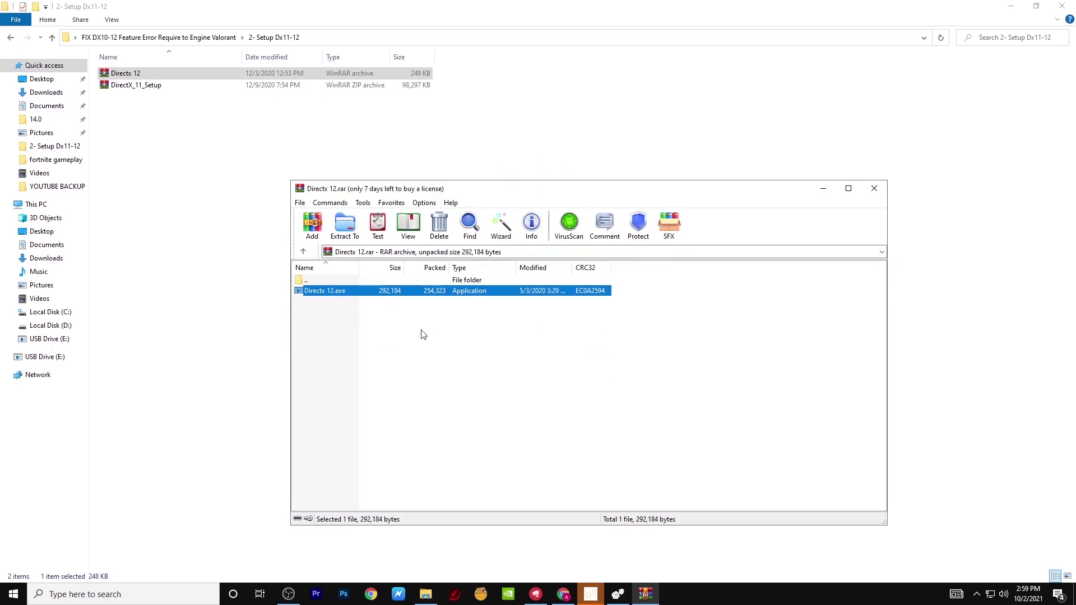
left_click(874, 188)
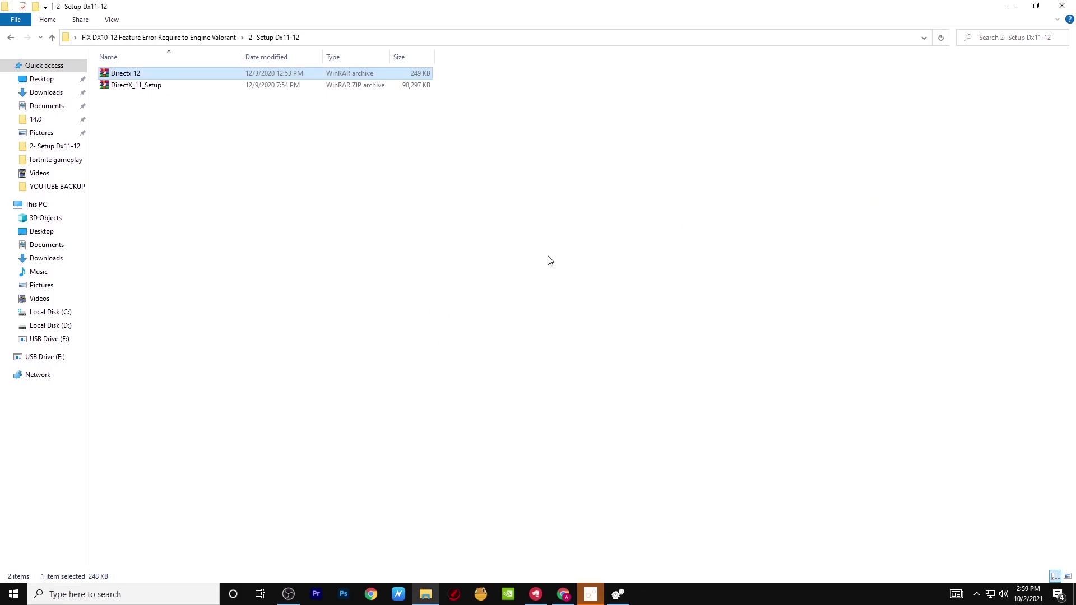
- Run DXSETUP.exe from the DirectX_11_Setup archive and allow it to make changes to the device
double_click(205, 84)
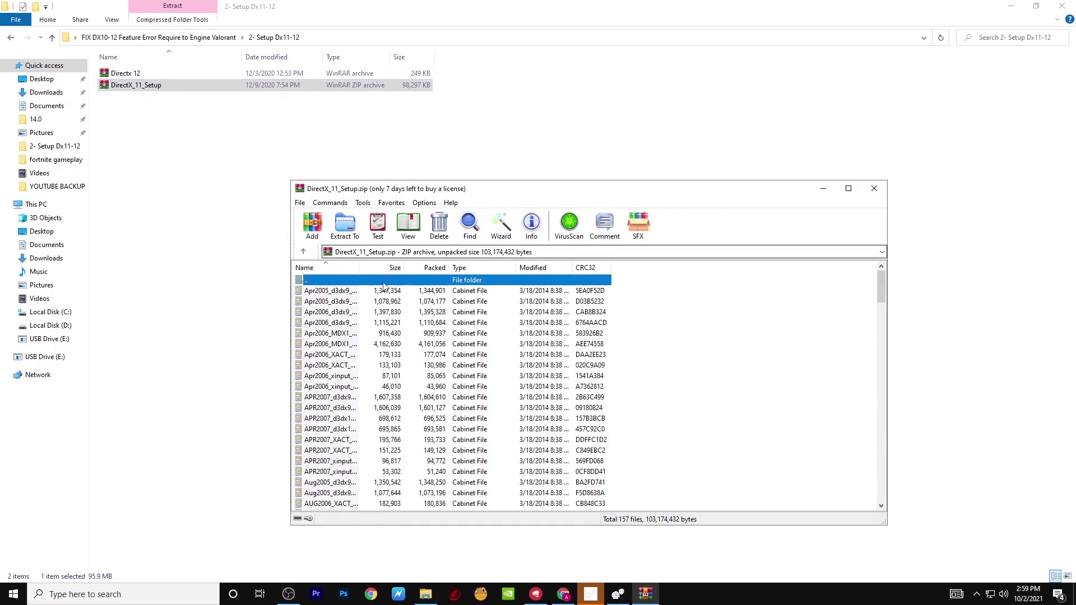
scroll(459, 367, "down", 20)
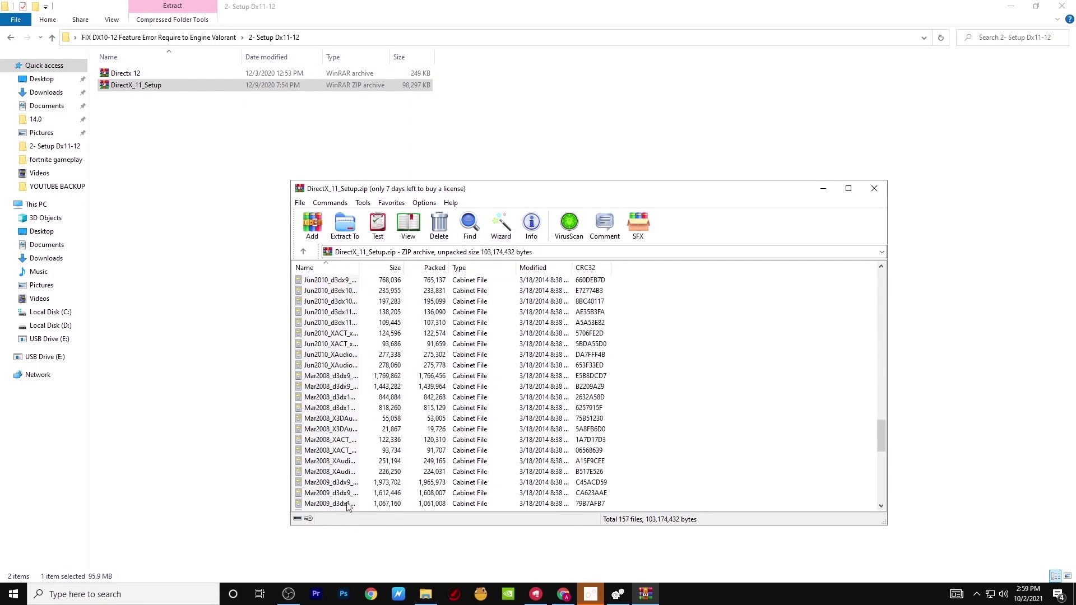
scroll(351, 508, "down", 5)
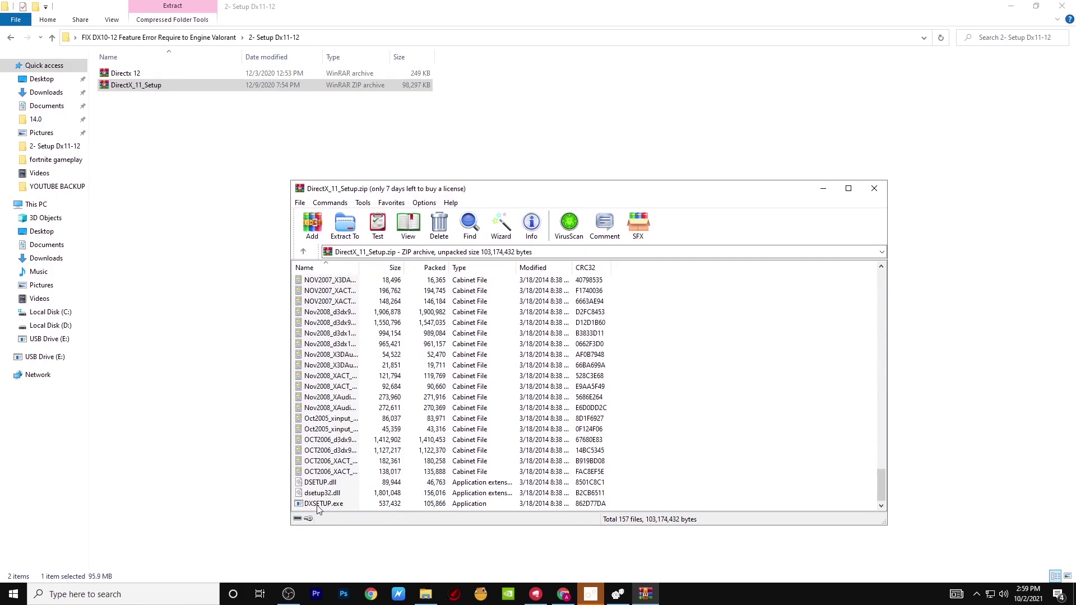
left_click(316, 504)
left_click(320, 506)
left_click(381, 506)
double_click(376, 506)
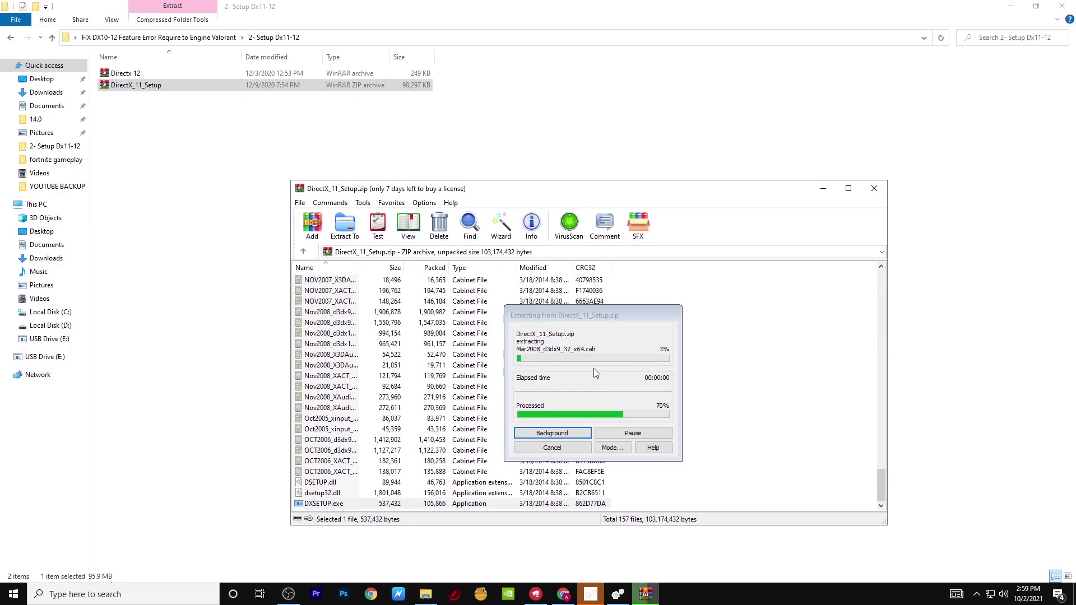
left_click(465, 383)
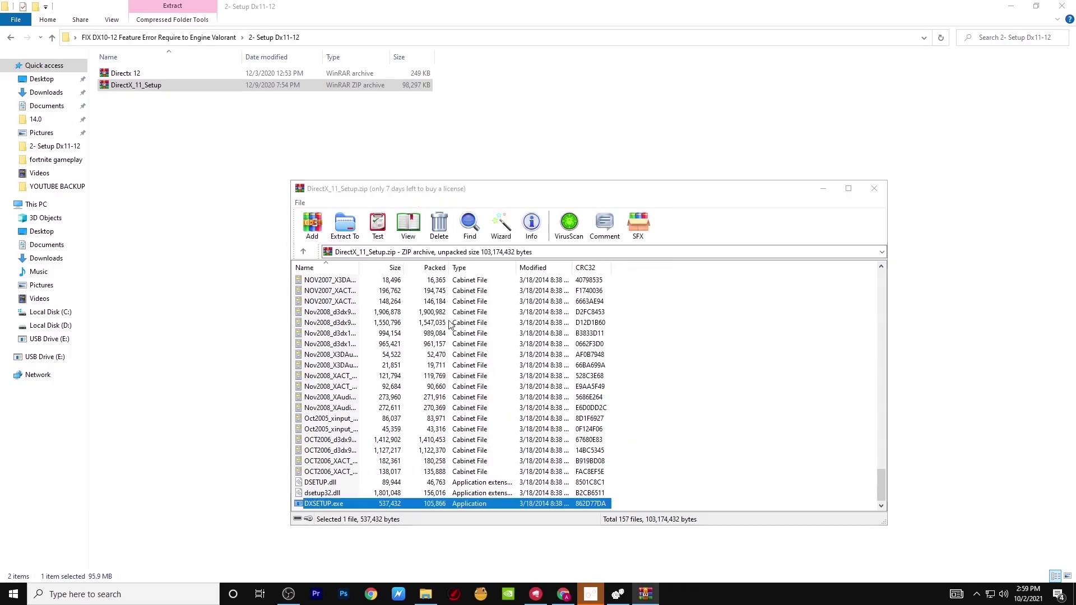
- Accept the agreement in the DXSETUP wizard, install the DirectX components, and close the finished wizard and the archive
left_click(234, 266)
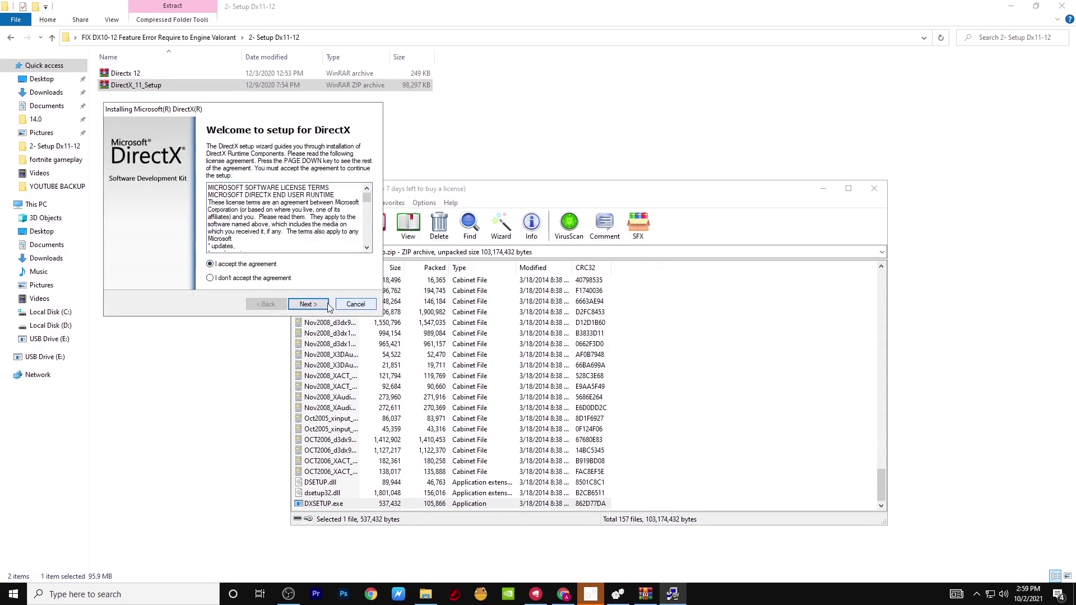
left_click(318, 304)
left_click(306, 303)
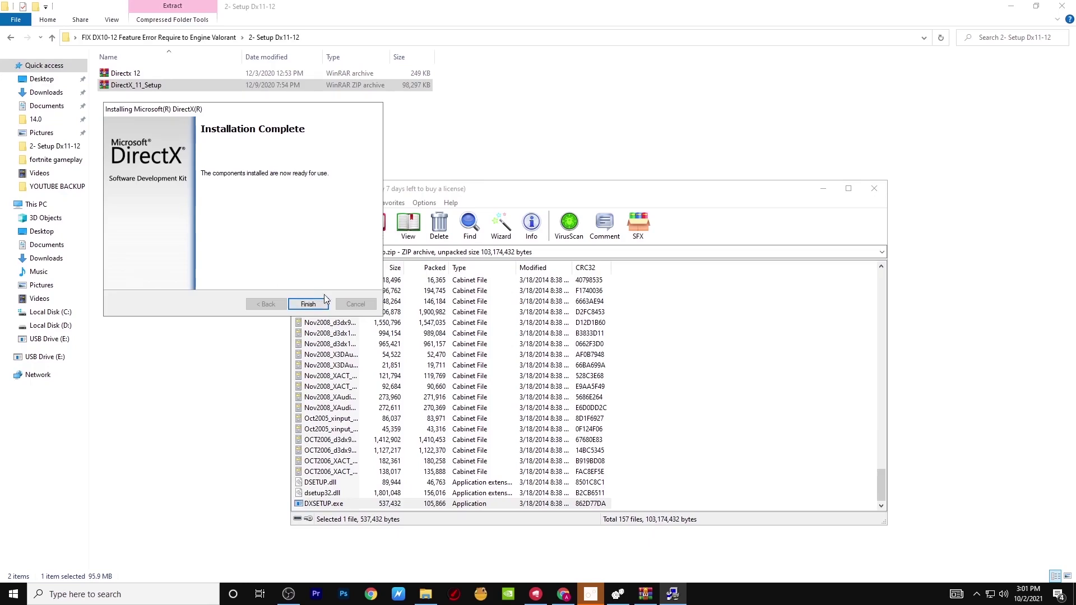
left_click(308, 304)
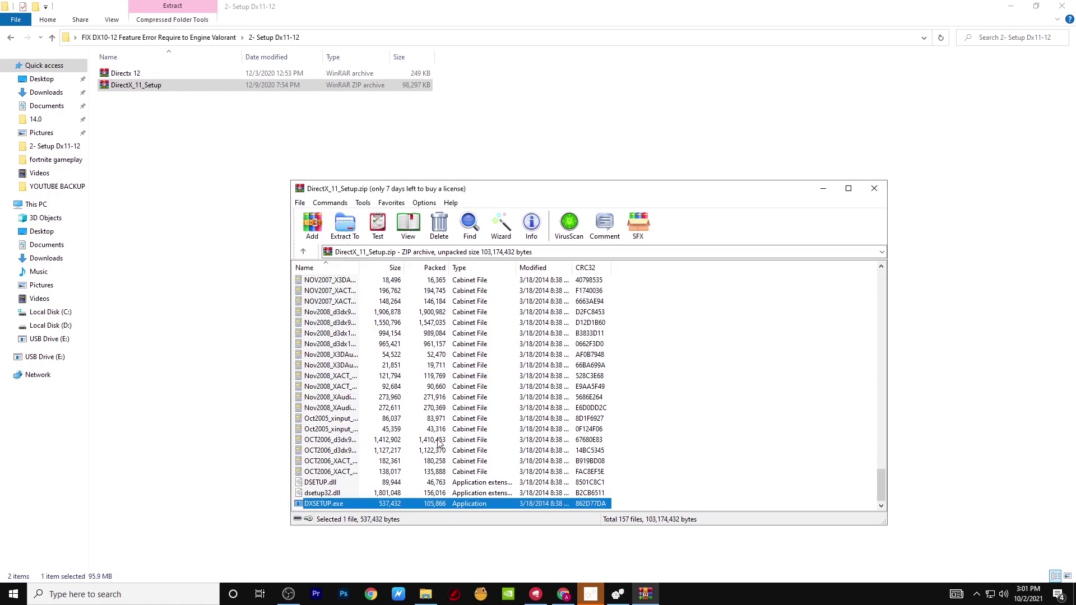
left_click(414, 397)
left_click(873, 188)
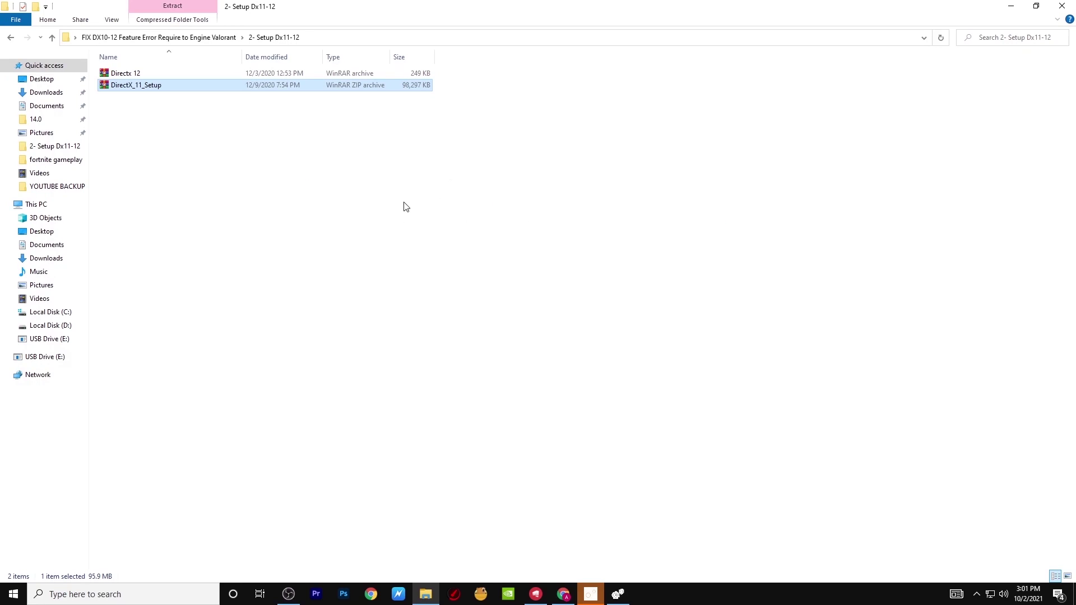
- Open the pack's 3-Visual C++ redistributable folder and look over the redistributable installers and the install_all batch file
key("BackSpace")
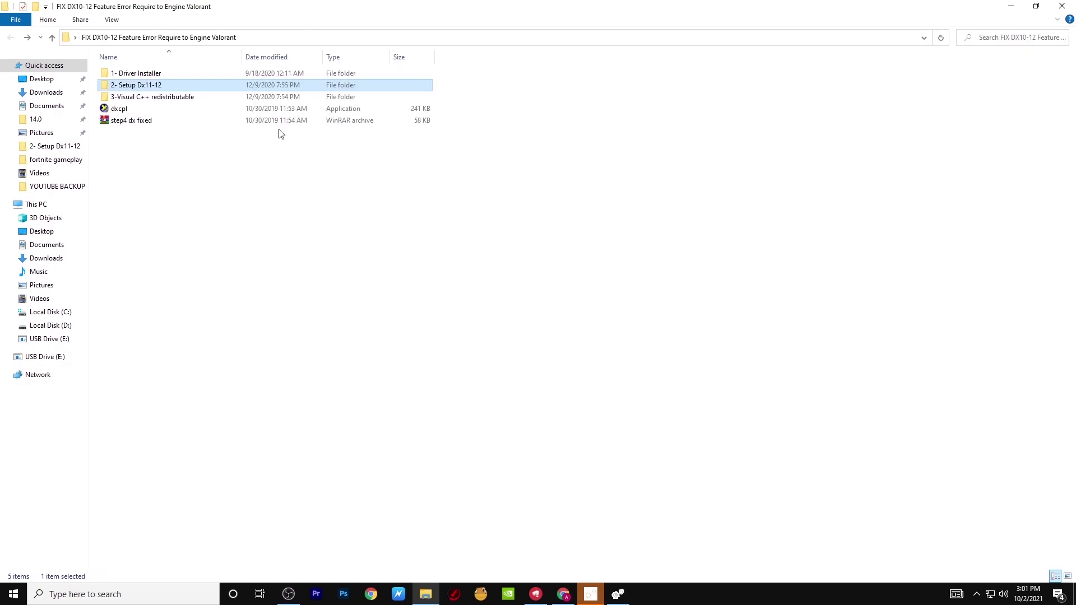
double_click(153, 98)
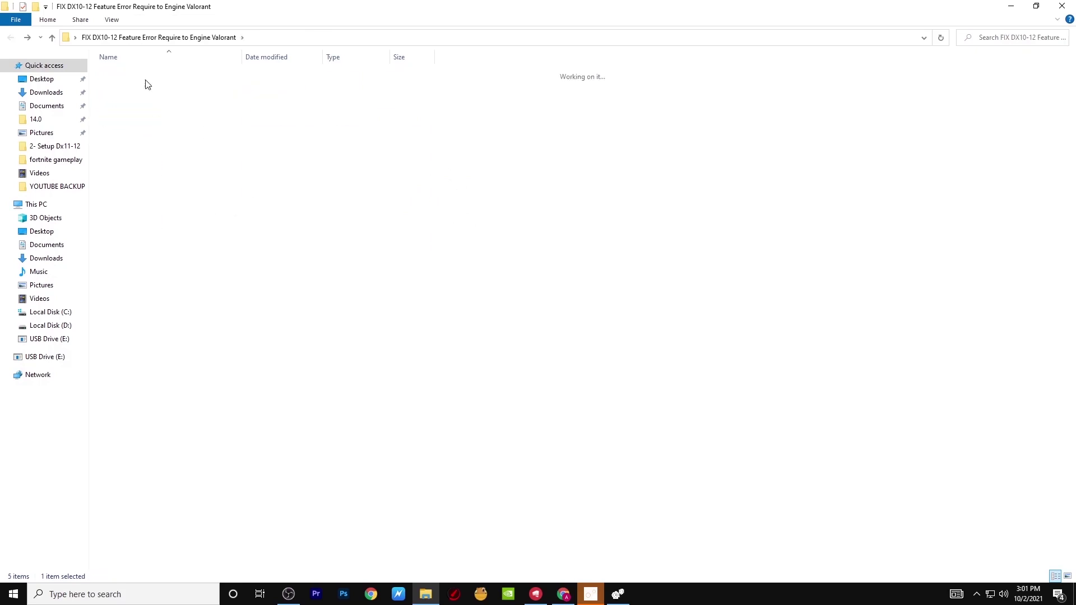
left_click_drag(207, 307, 260, 89)
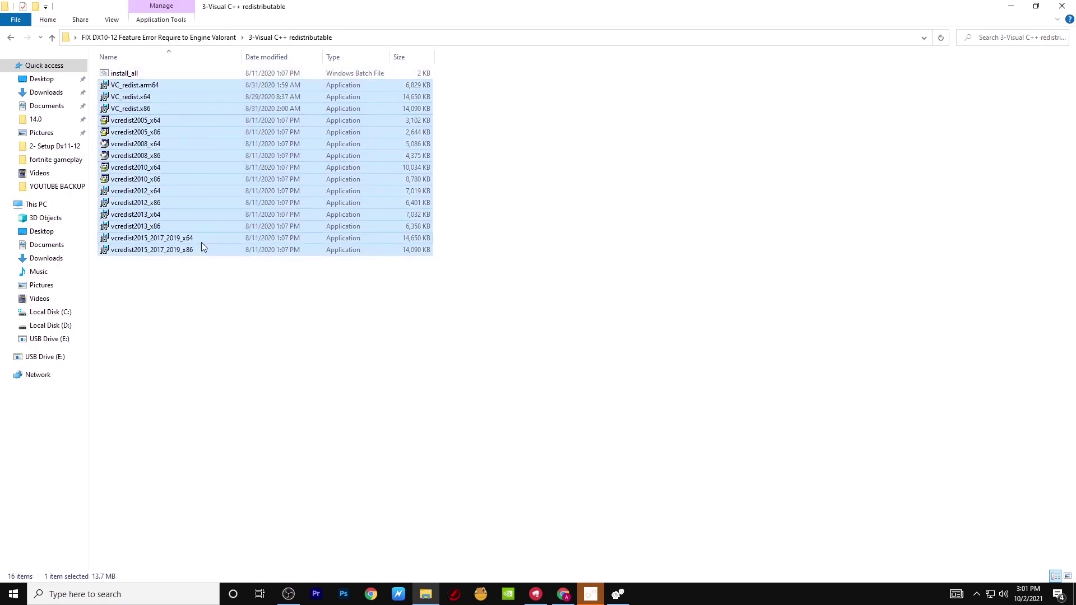
left_click(110, 74)
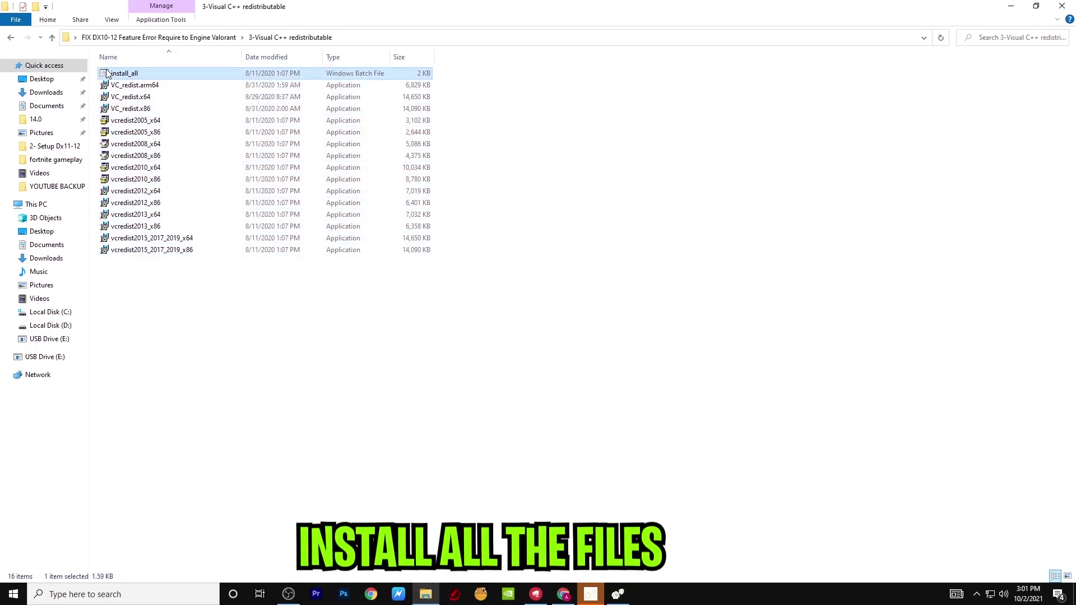
left_click(101, 75, "ctrl")
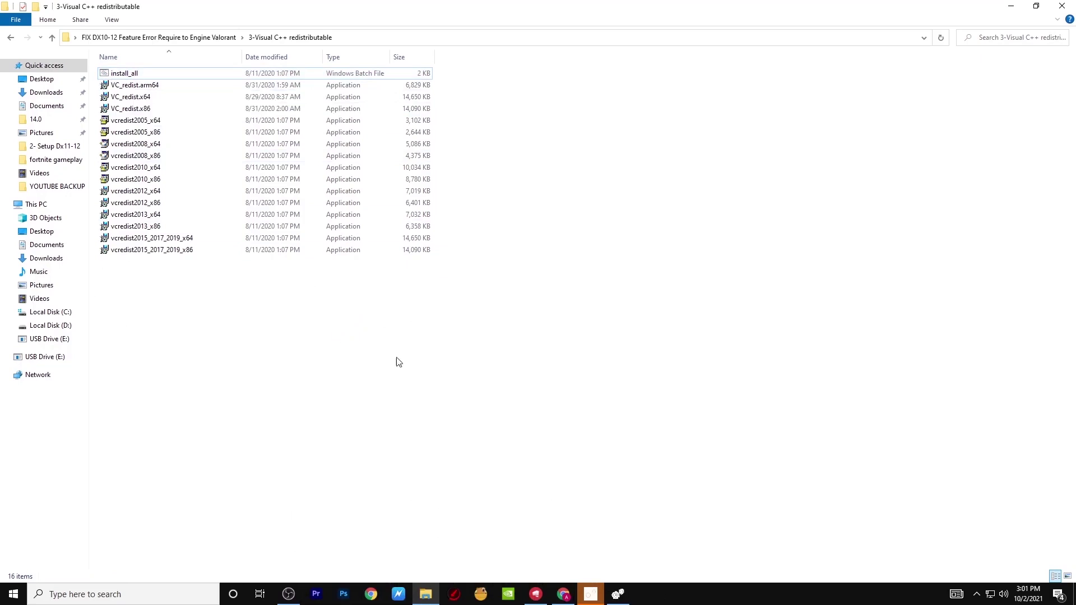
- Return to the fix pack's main folder, run dxcpl and allow it to make changes to the device
key("BackSpace")
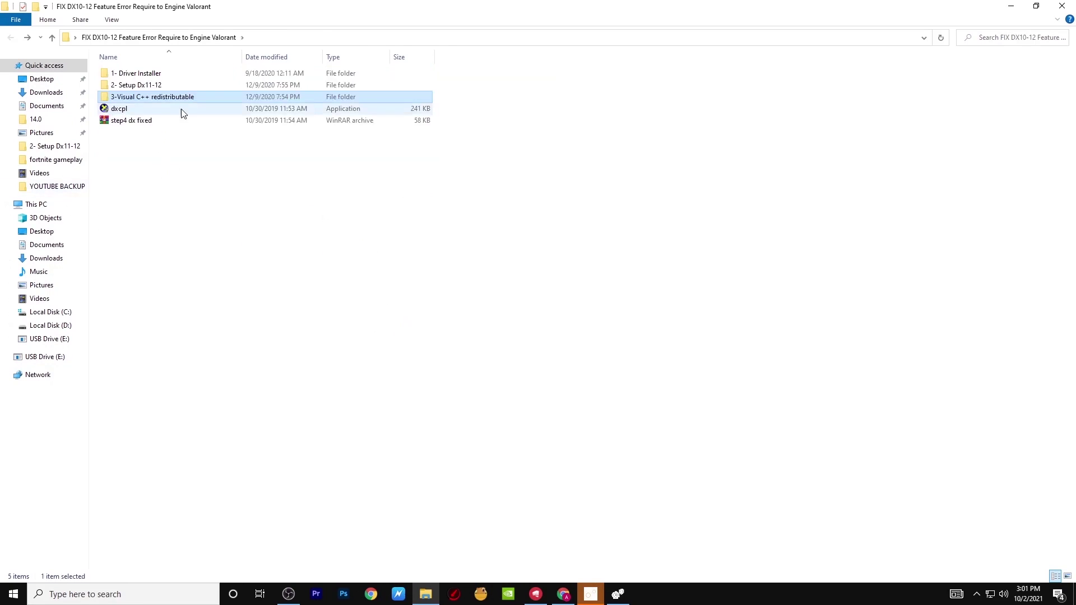
double_click(133, 111)
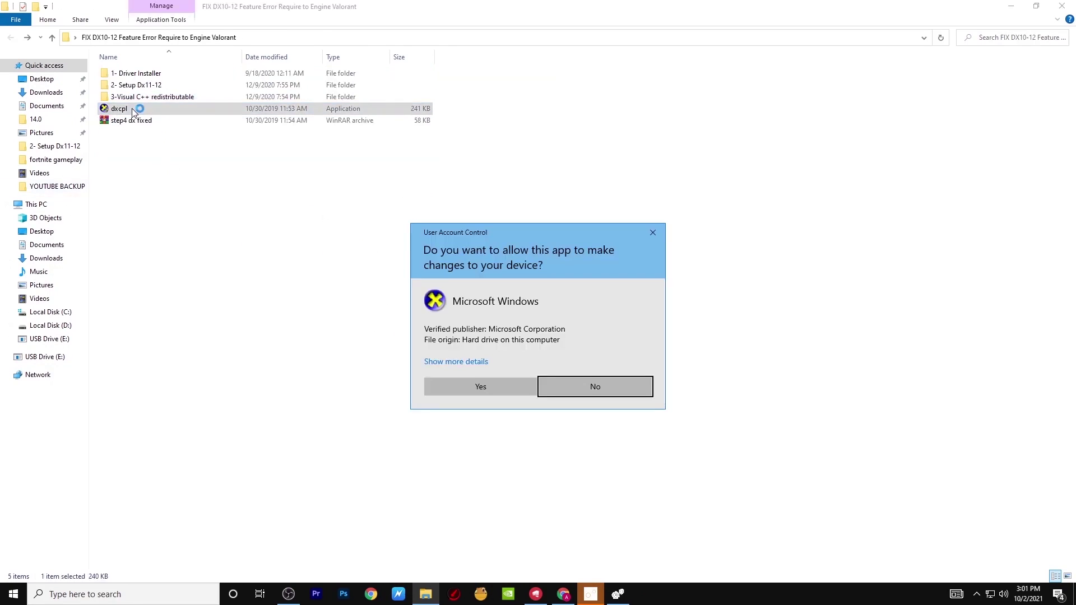
left_click(469, 386)
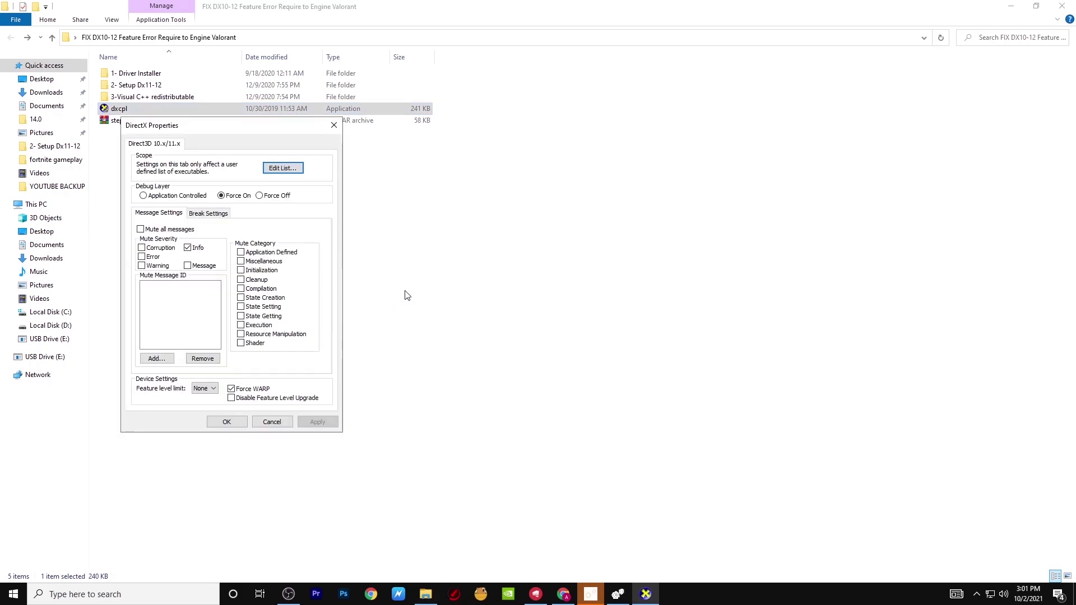
left_click_drag(269, 140, 602, 209)
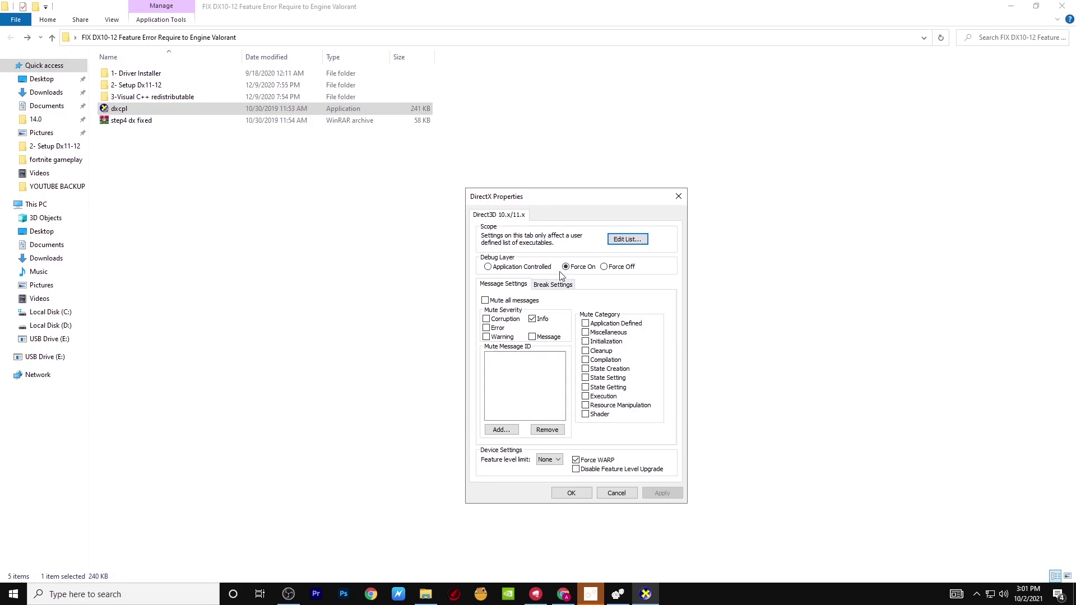
- Add VALORANT-Win64-Shipping from C:\Riot Games\VALORANT\live\ShooterGame\Binaries\Win64 to the Direct3D 10.x/11.x executable list
left_click(628, 240)
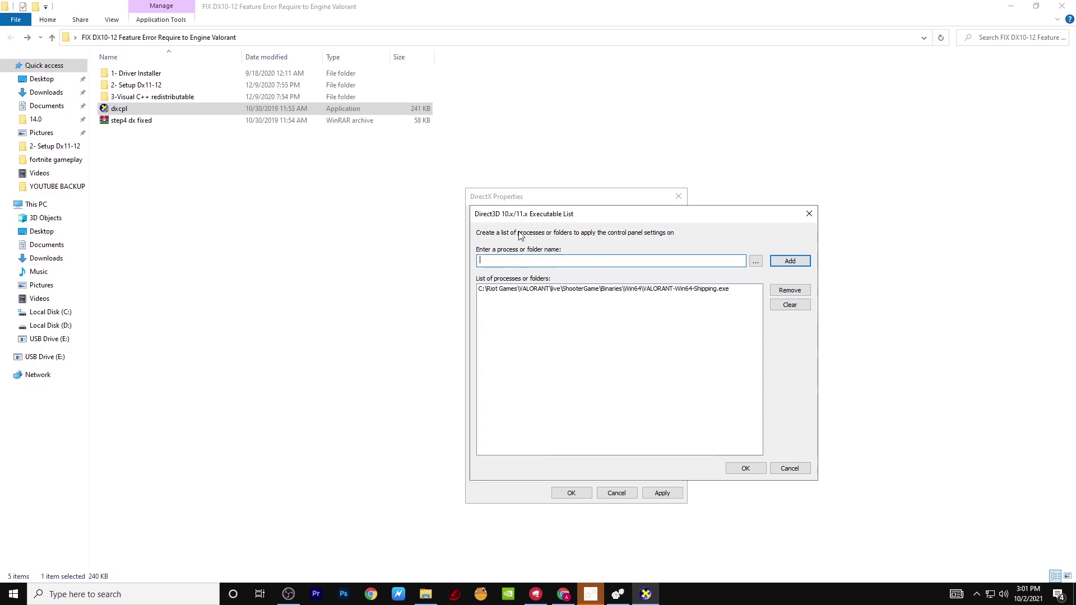
left_click(756, 261)
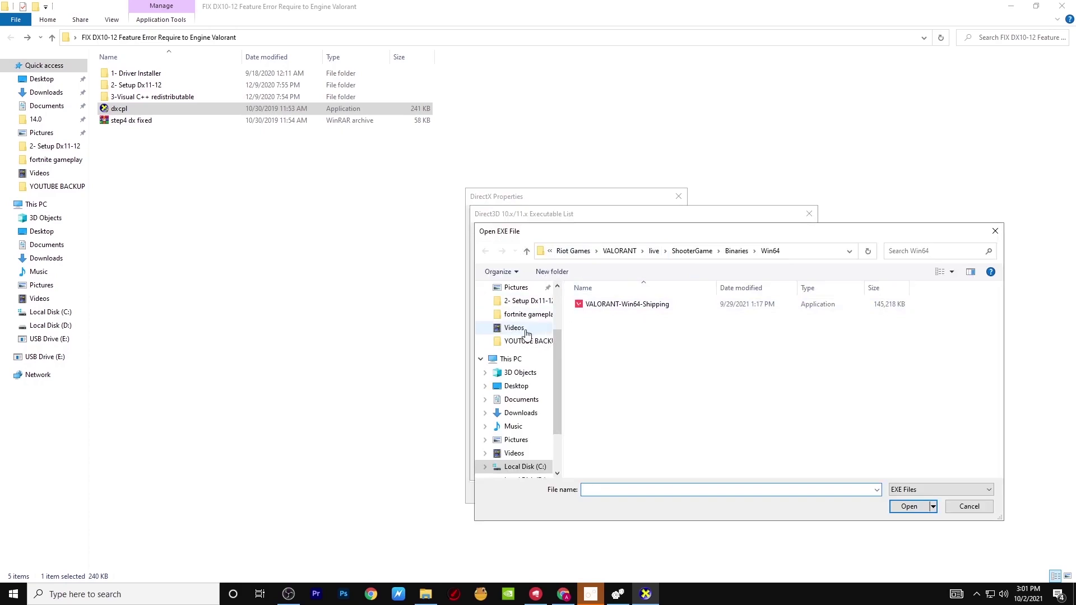
scroll(525, 346, "down", 2)
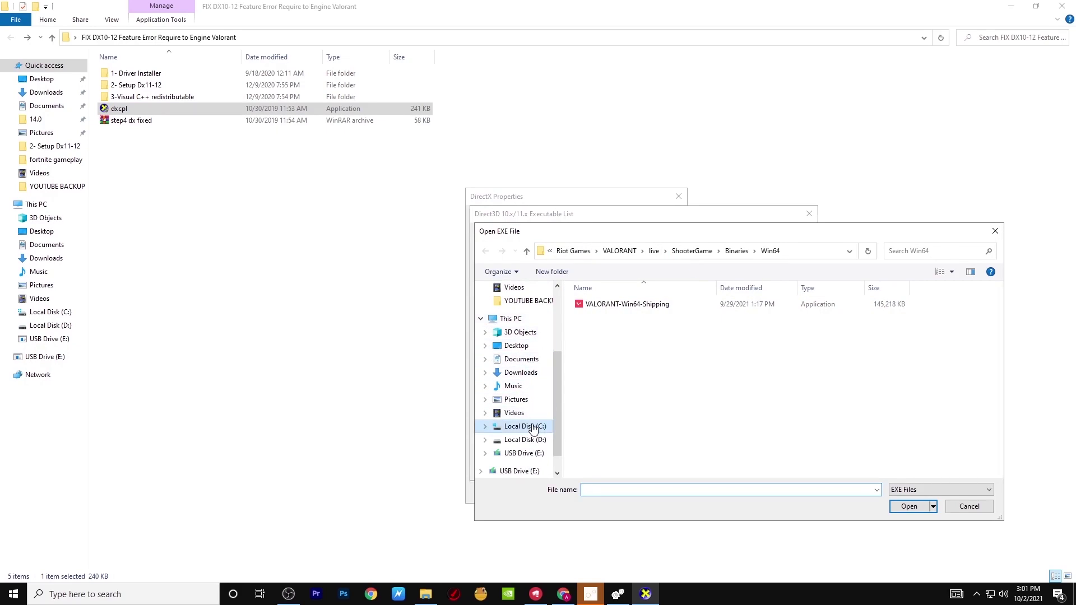
left_click(534, 427)
double_click(612, 373)
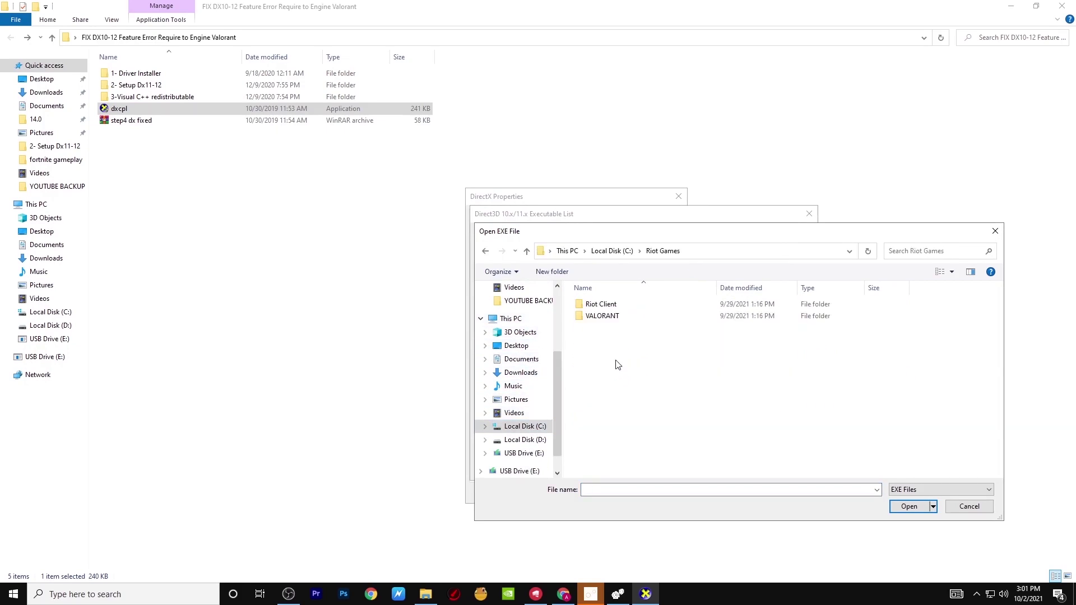
double_click(600, 317)
double_click(605, 309)
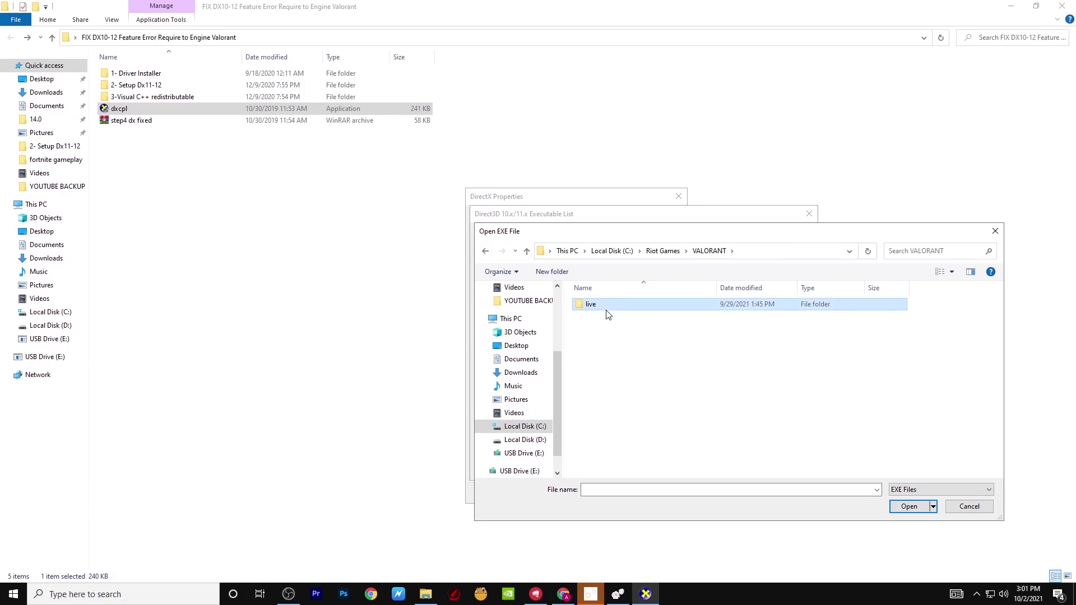
left_click(607, 317)
double_click(605, 317)
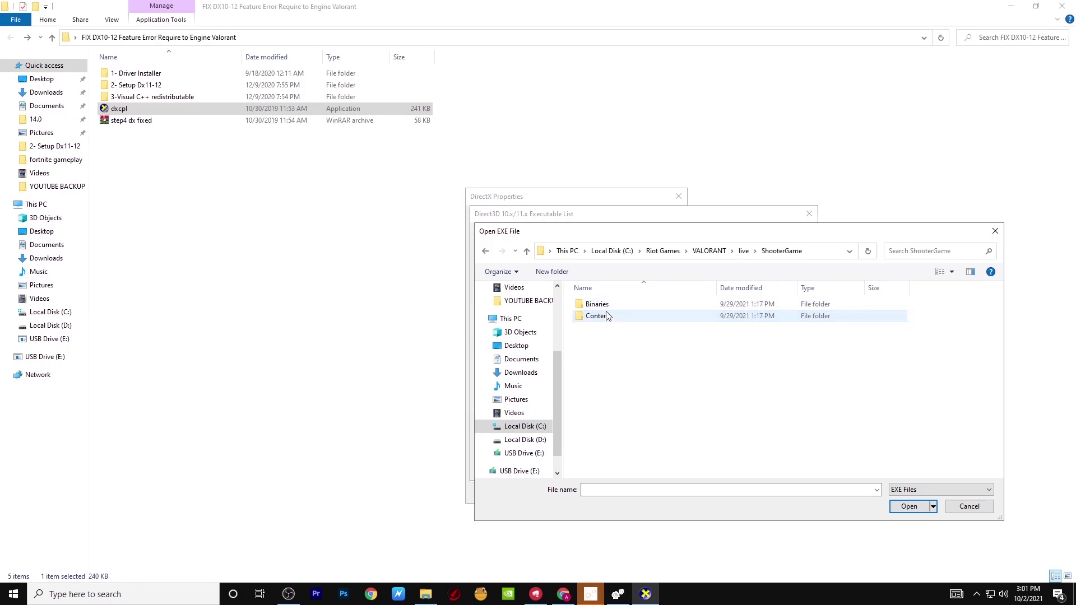
double_click(595, 304)
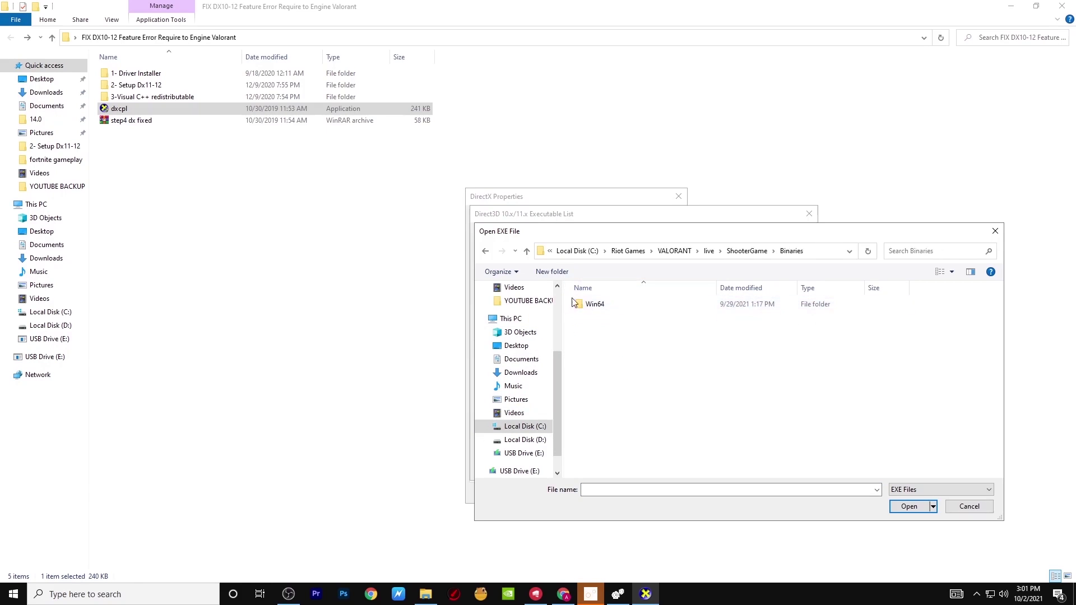
double_click(613, 309)
double_click(615, 304)
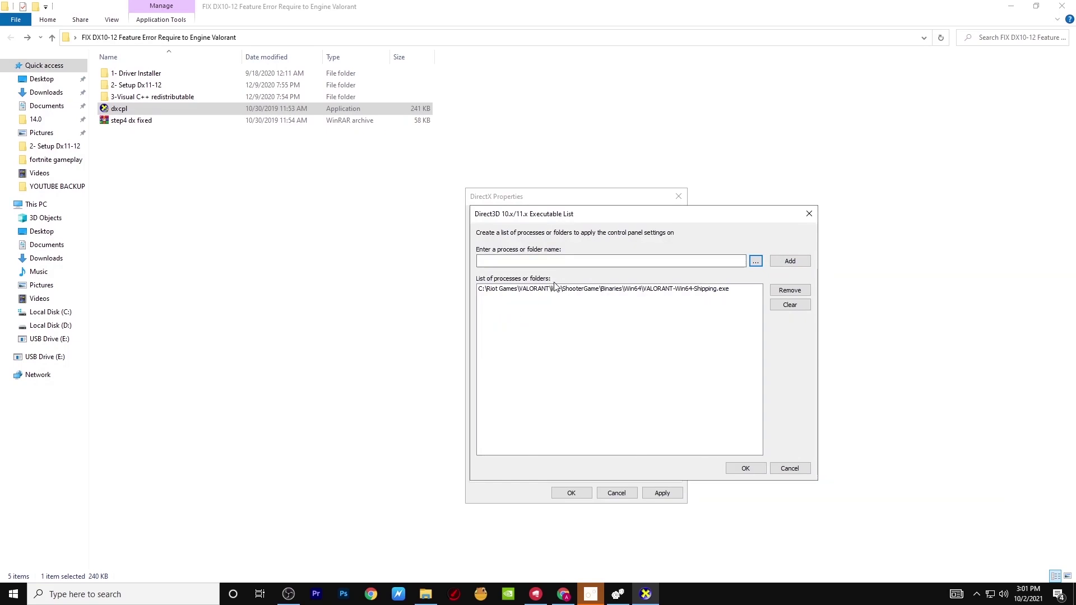
- Confirm the executable list, then apply the DirectX Properties settings and close the dialog
left_click(745, 469)
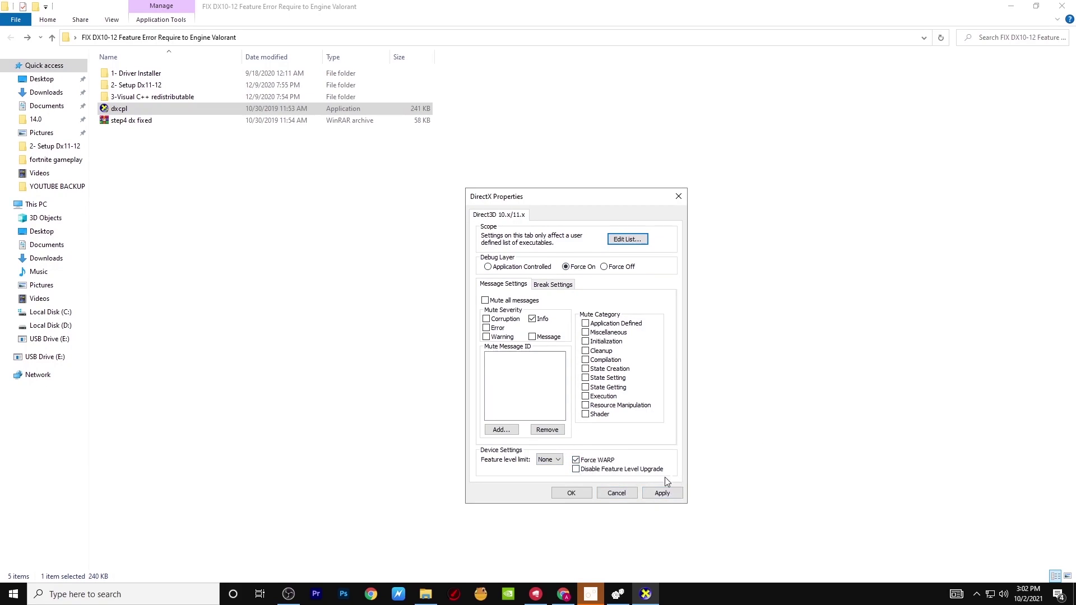
left_click(662, 494)
left_click(572, 493)
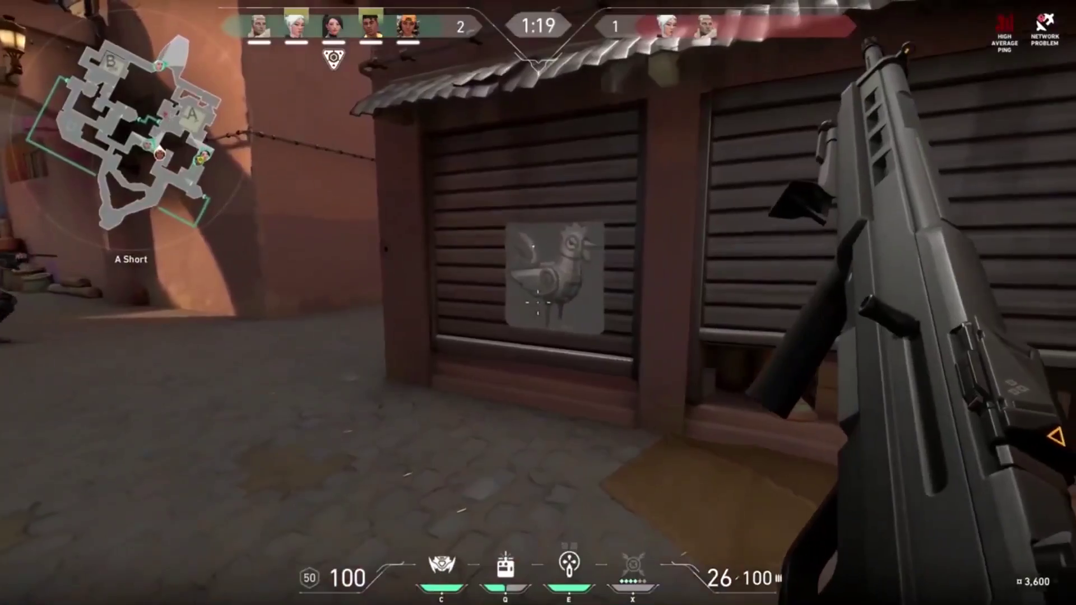
key("r")
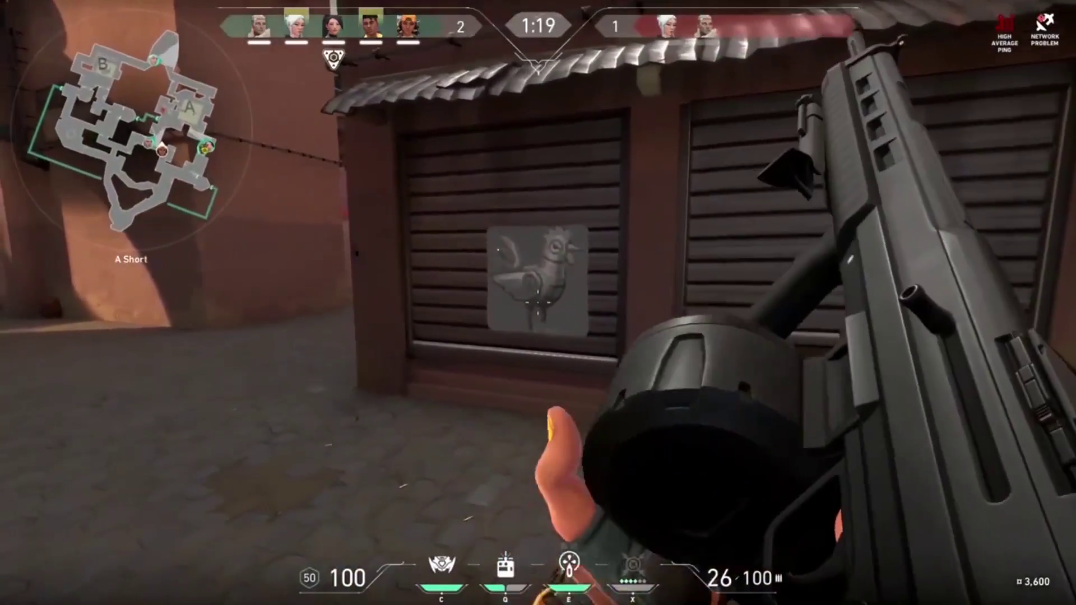
key("e")
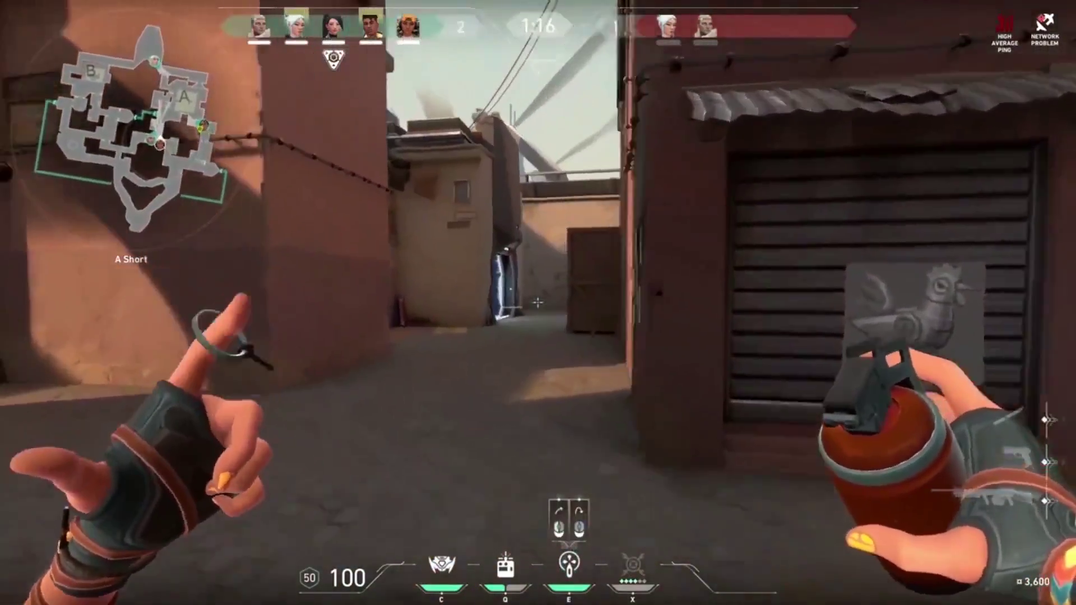
left_click(538, 303)
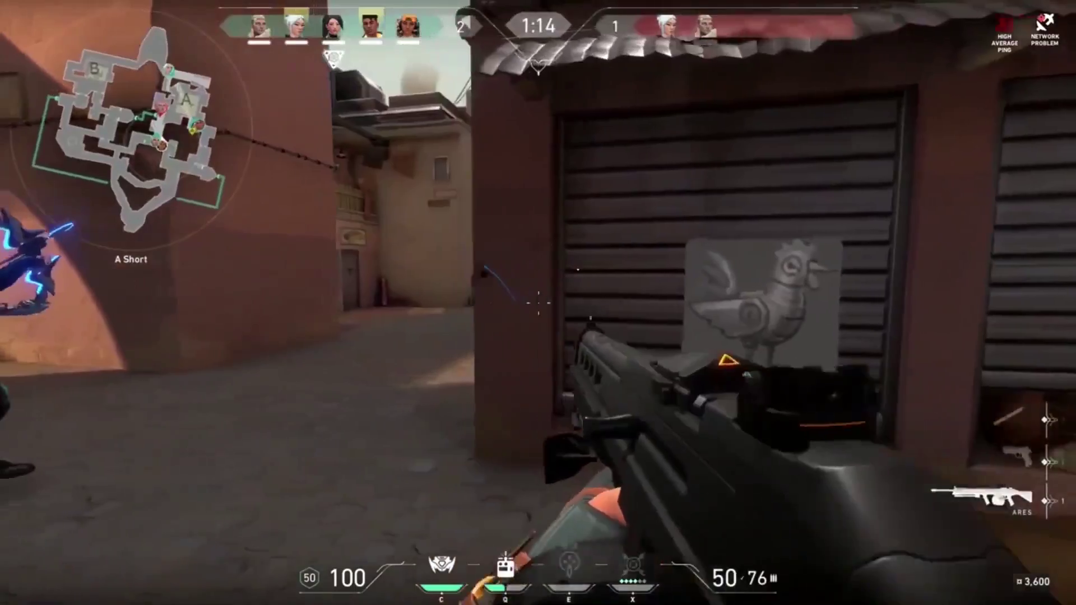
right_click(538, 303)
left_click(538, 303)
left_click(538, 303)
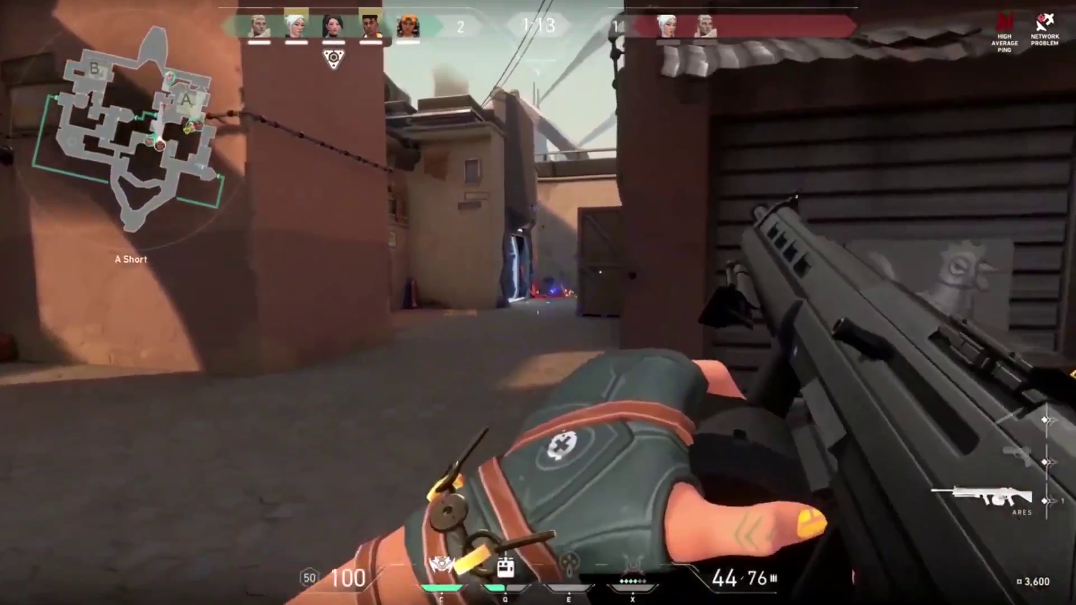
left_click(538, 303)
key("r")
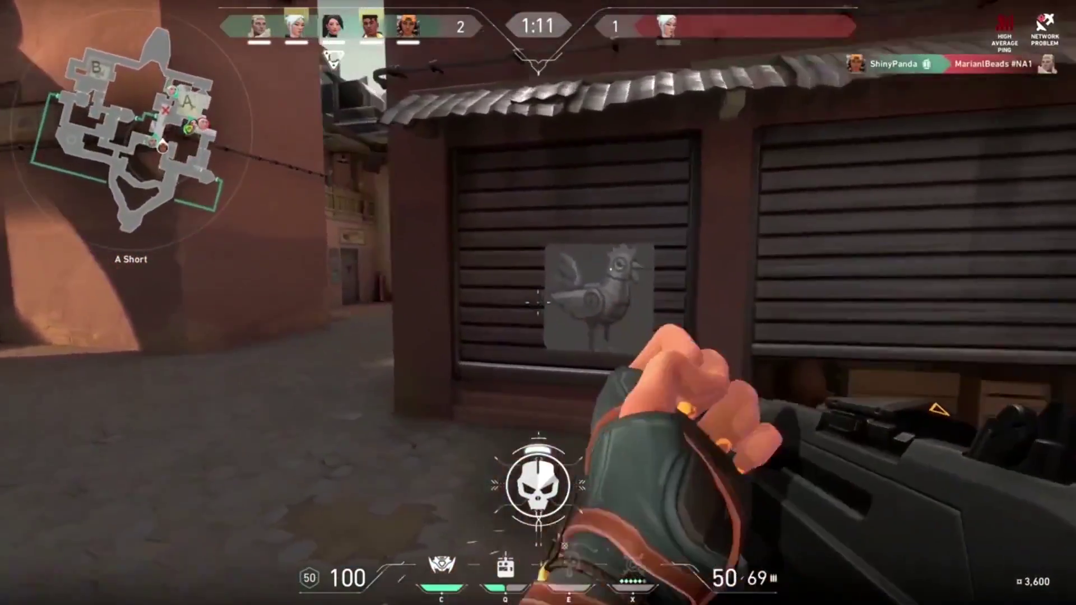
key("y")
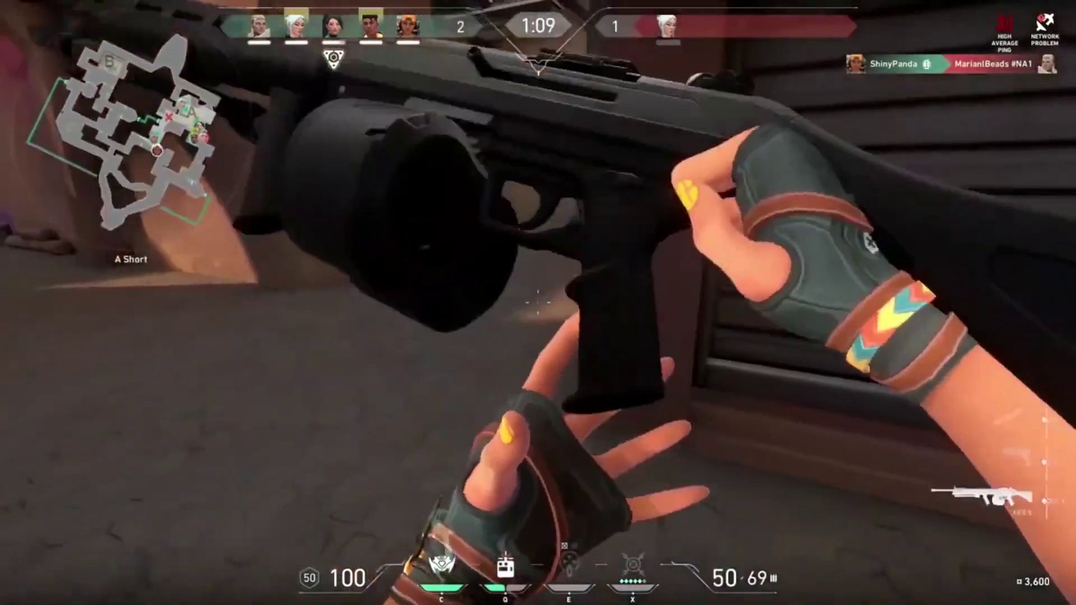
key("w")
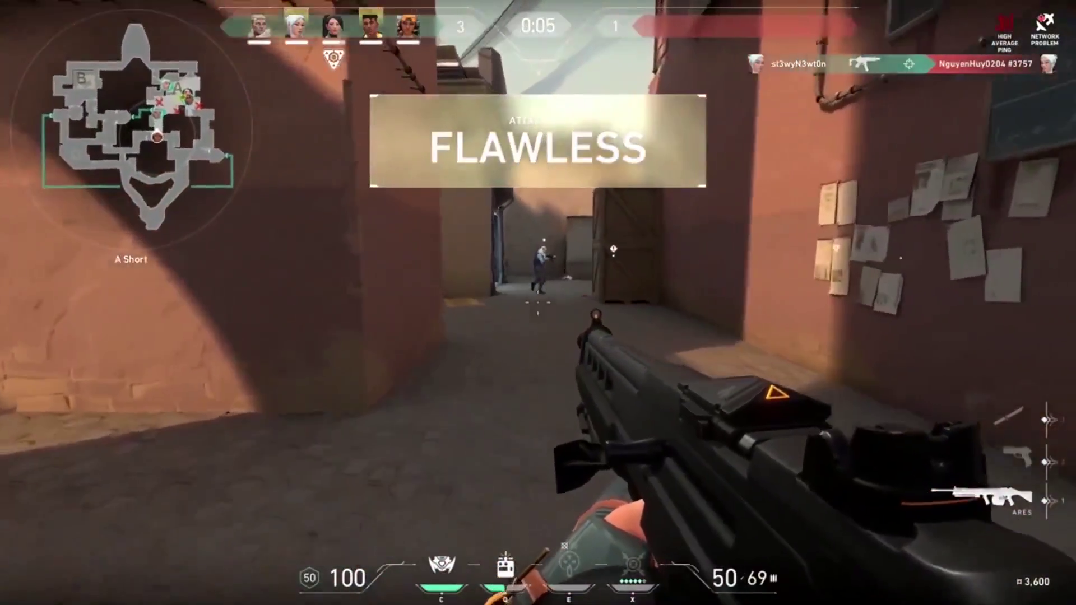
key("w")
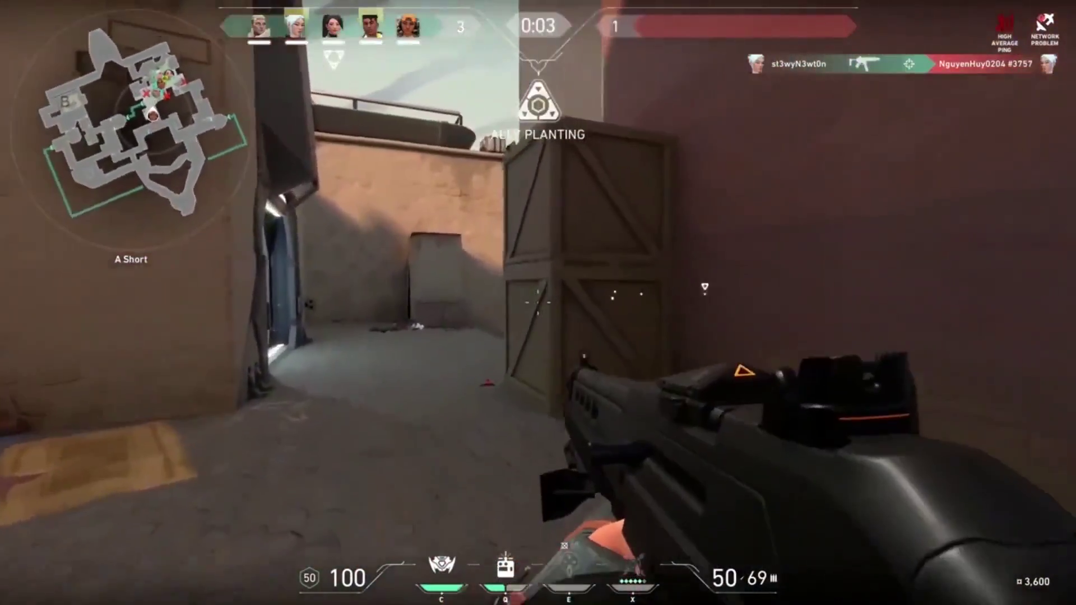
key("w")
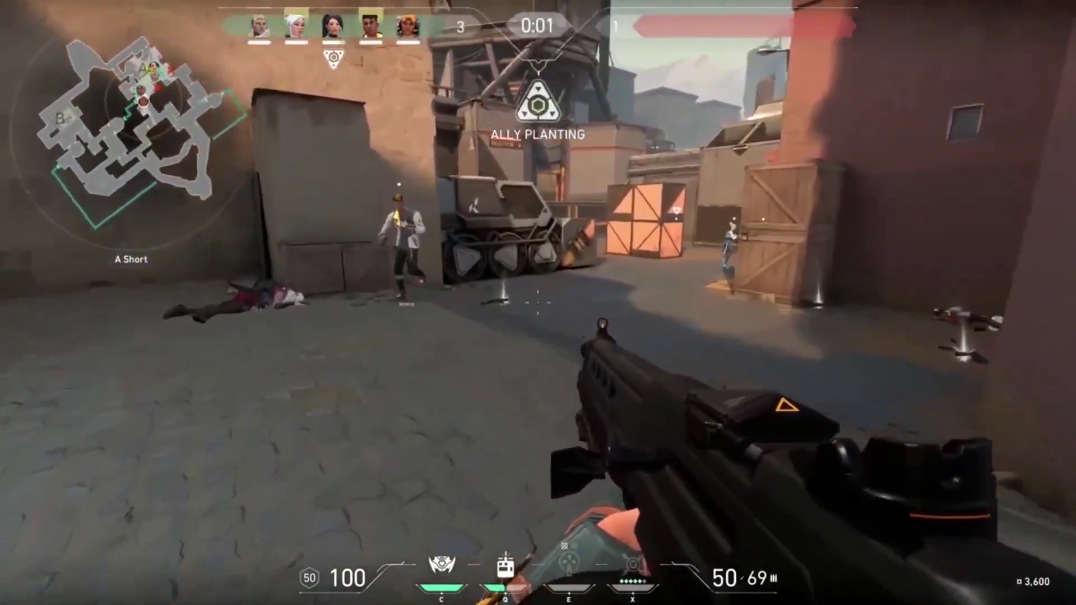